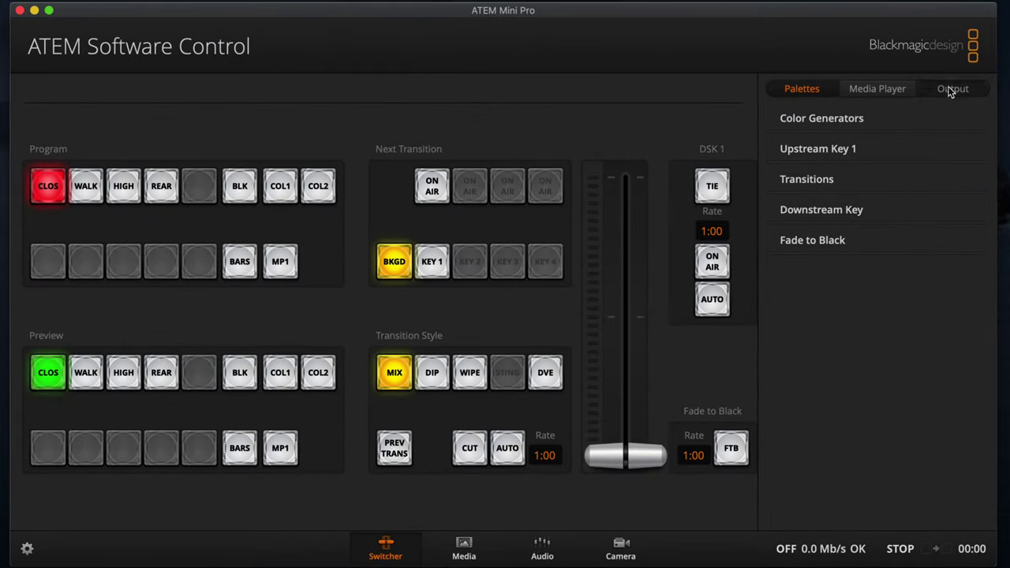
Step: Show the Live Stream output settings, keeping Facebook with the Default server
left_click(951, 90)
left_click(870, 116)
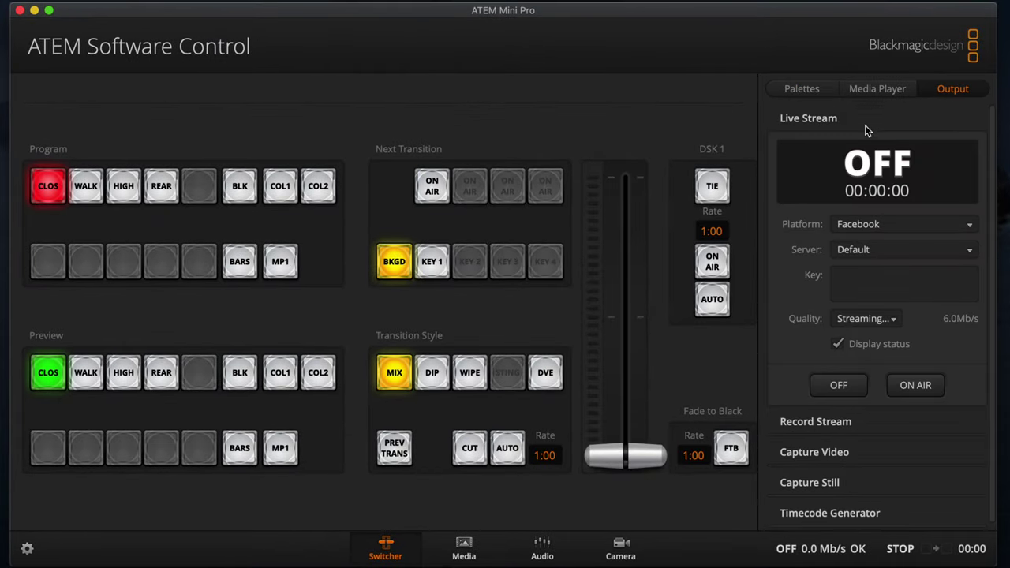
left_click(934, 224)
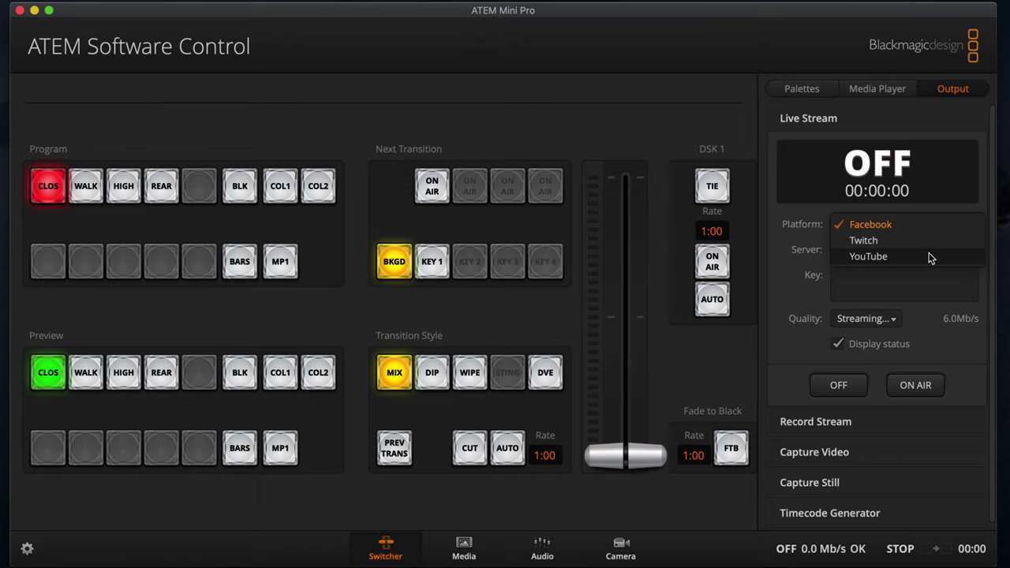
left_click(932, 228)
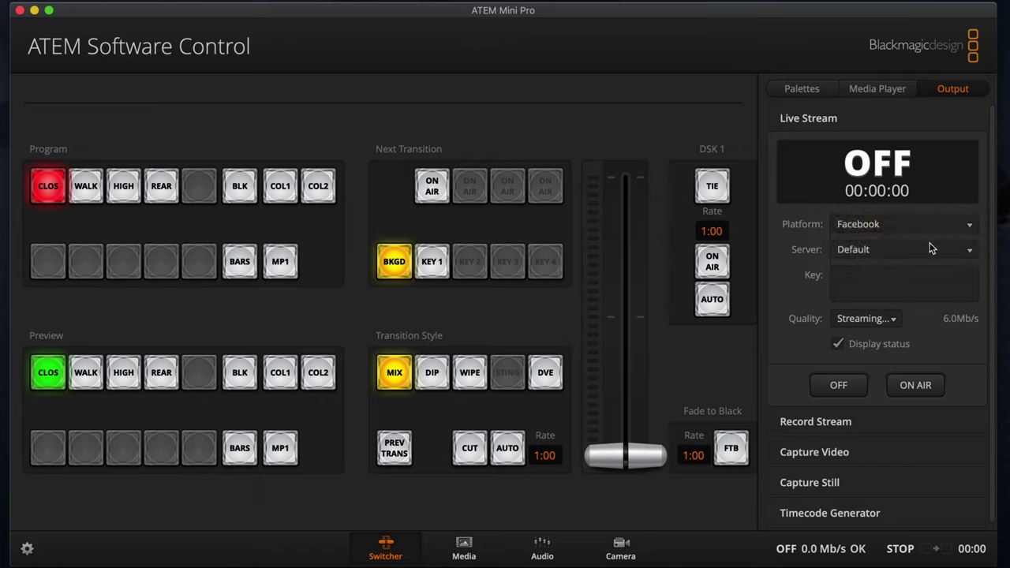
left_click(930, 249)
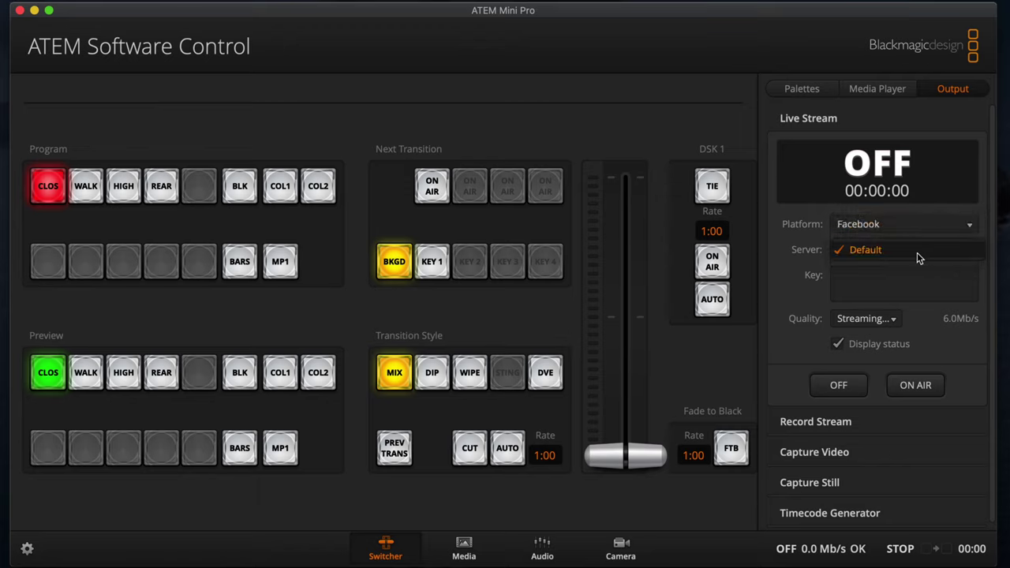
left_click(917, 253)
Step: Switch the streaming platform to YouTube, keeping the Primary server
left_click(926, 228)
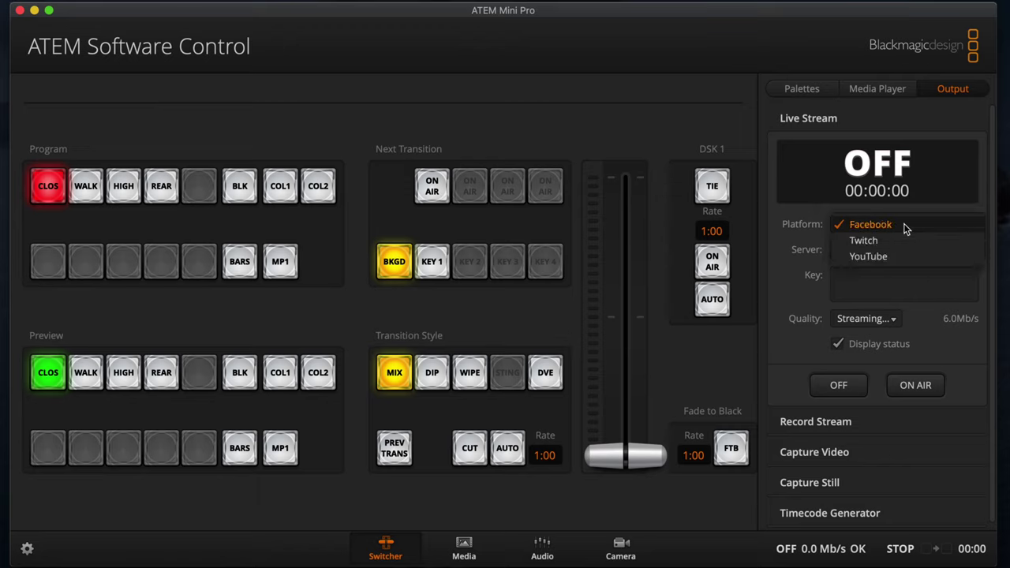
left_click(896, 258)
left_click(921, 251)
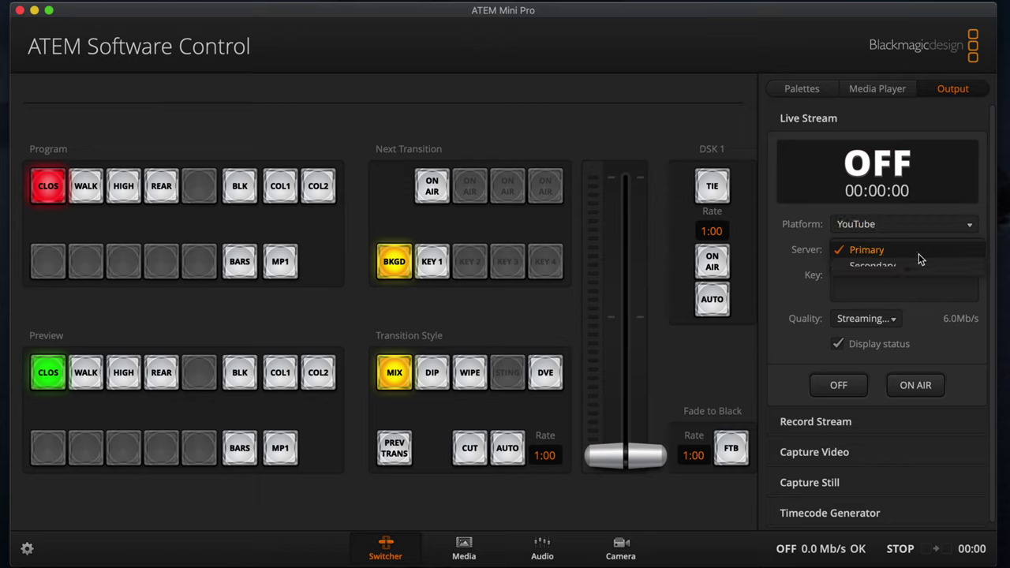
left_click(917, 248)
Step: Choose Twitch with the Asia: Hong Kong server and check the quality options
left_click(921, 227)
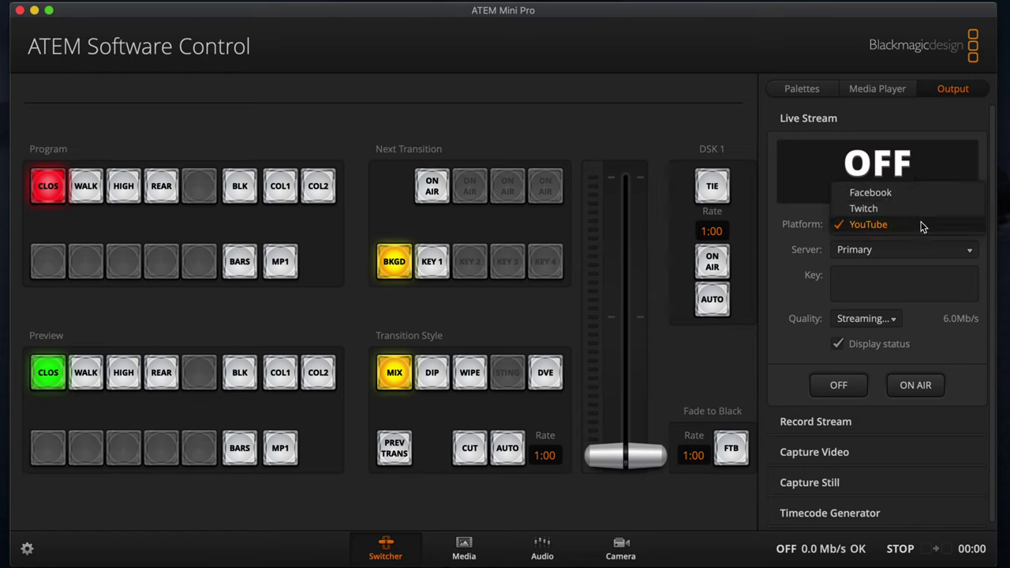
left_click(920, 208)
left_click(913, 251)
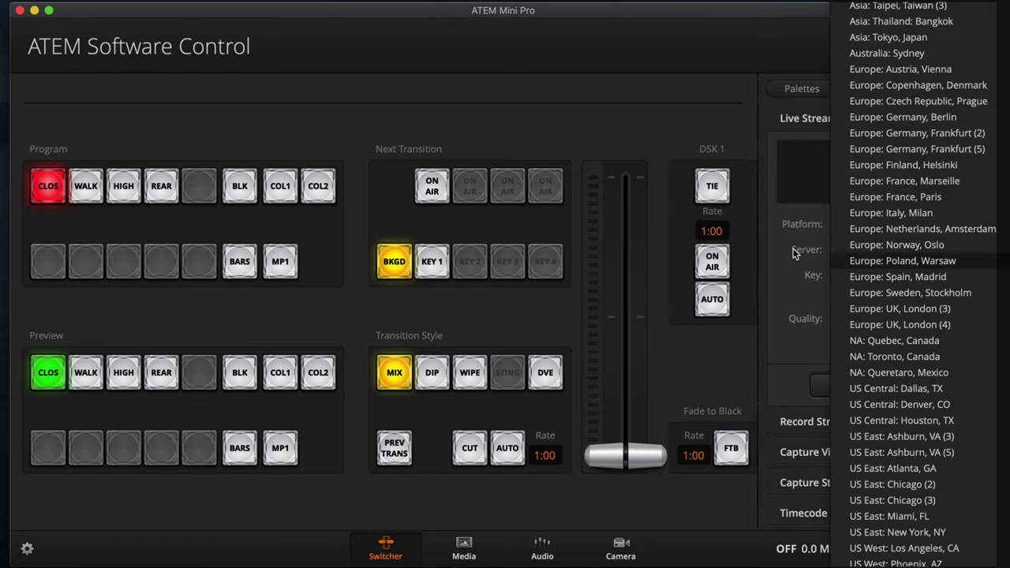
left_click(795, 251)
left_click(891, 319)
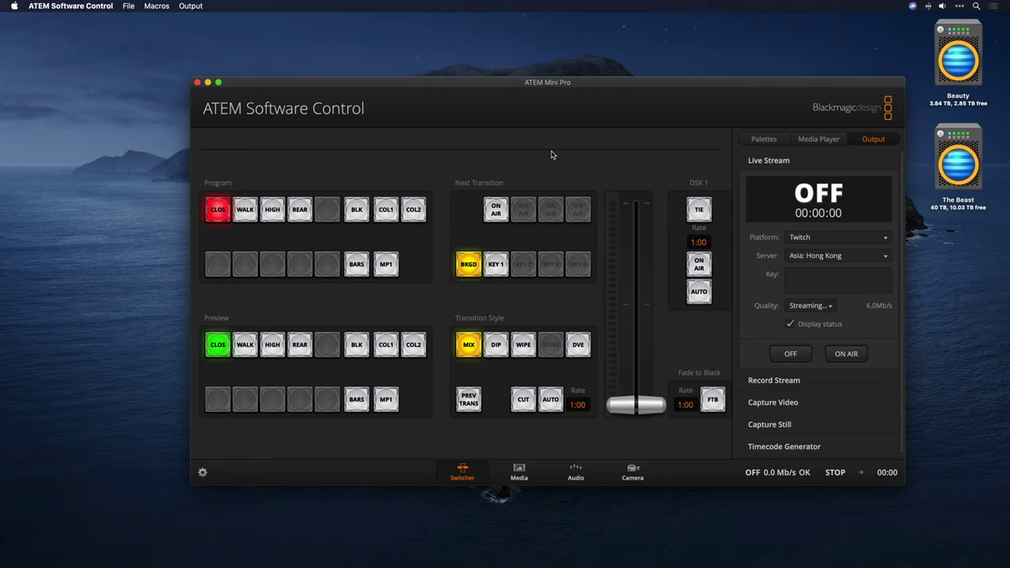
Step: In Finder, go to /Library/Application Support/Blackmagic Design/Switchers/ to reveal Streaming.xml
left_click(522, 62)
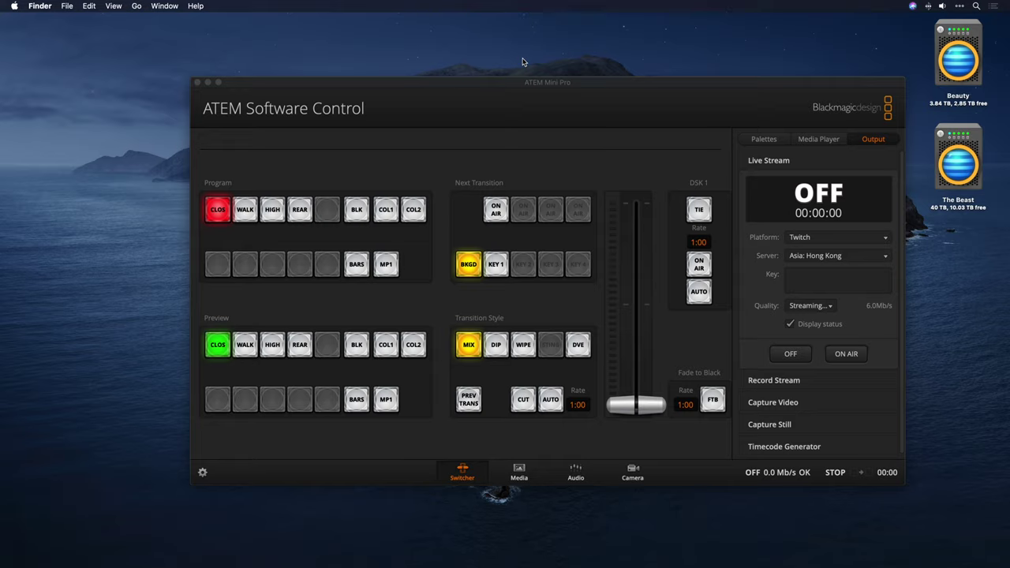
key("shift+super+g")
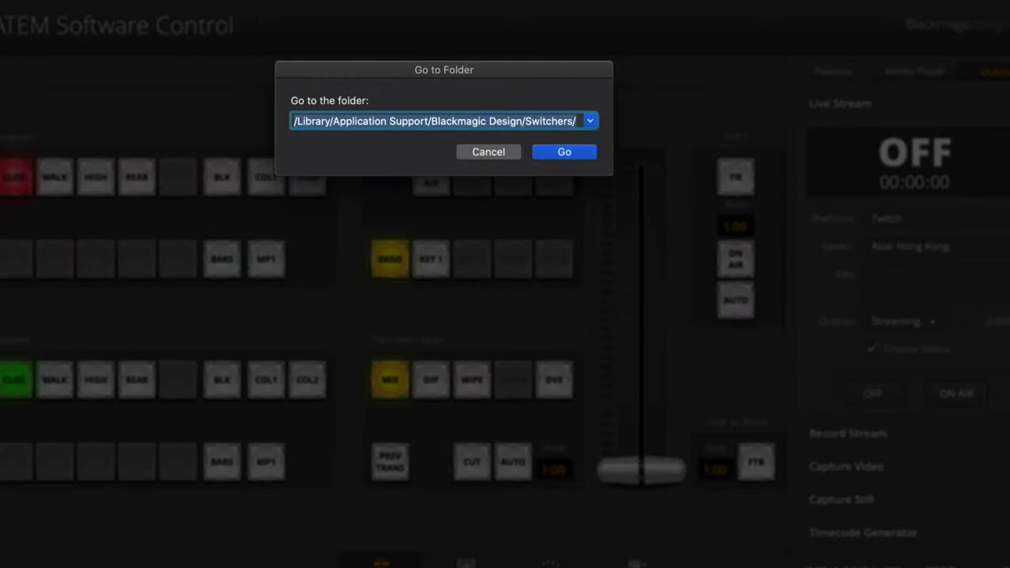
key("BackSpace")
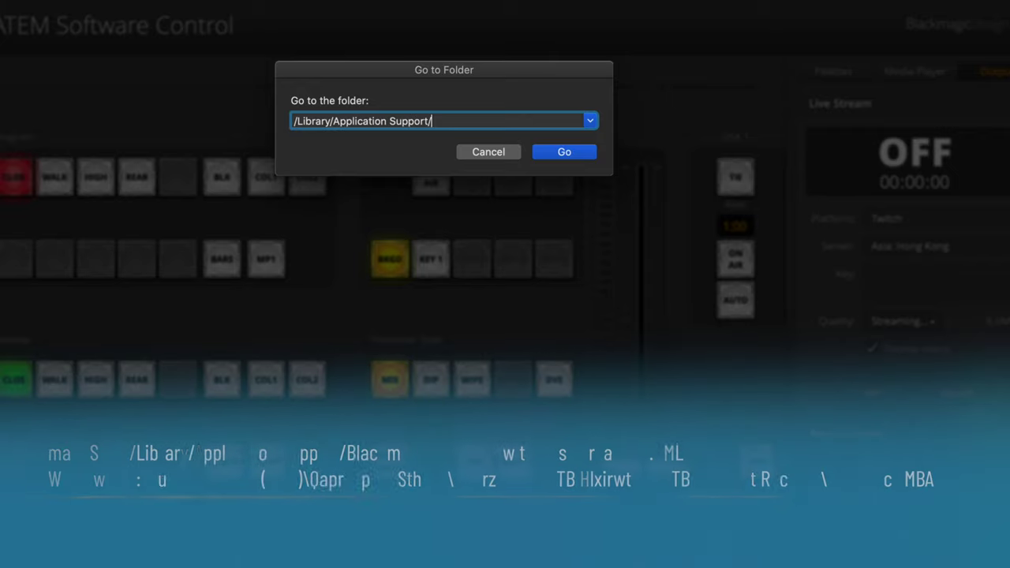
type("black")
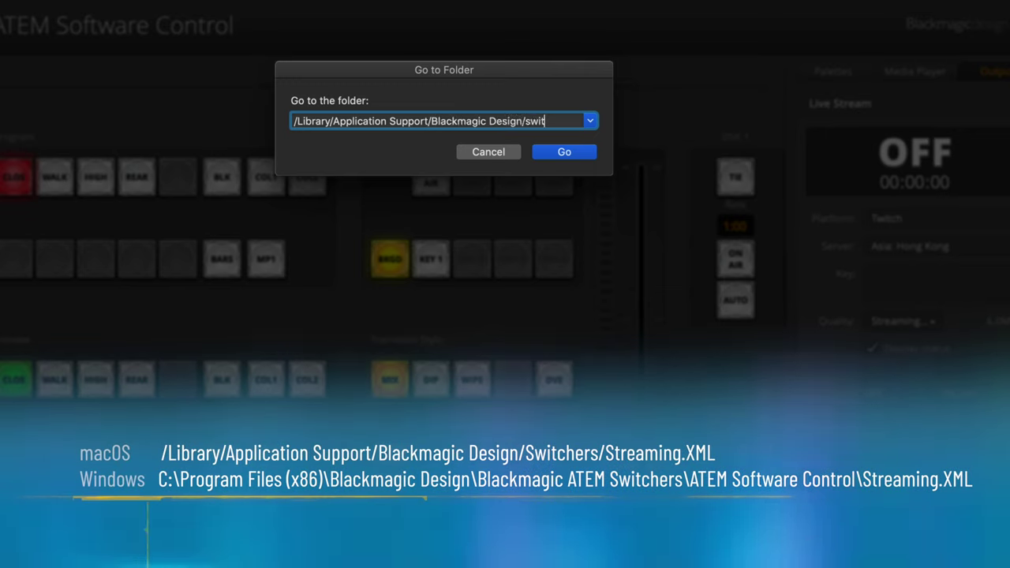
key("Return")
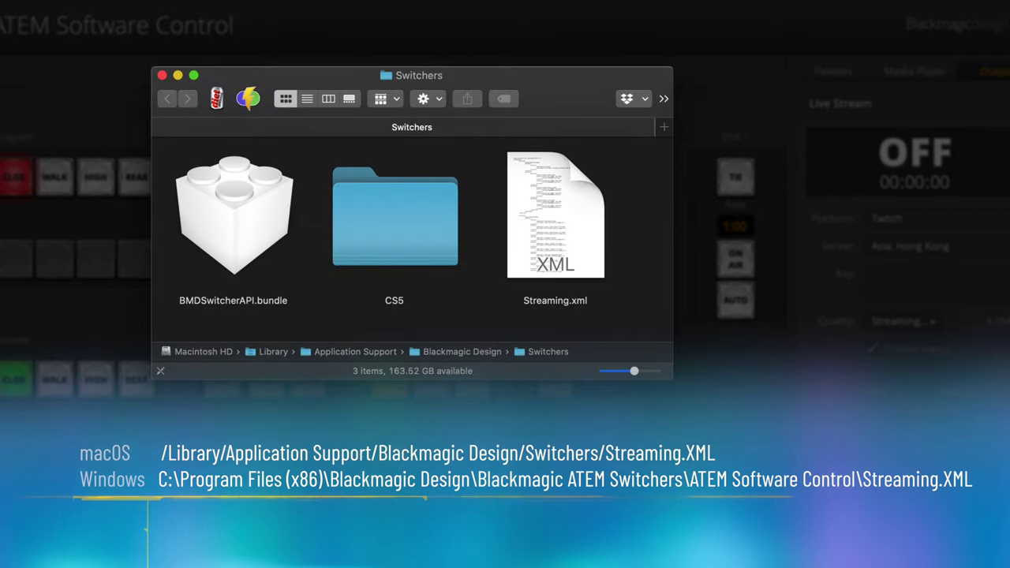
Step: Copy Streaming.xml to the desktop as a backup and open it in BBEdit
left_click(547, 175)
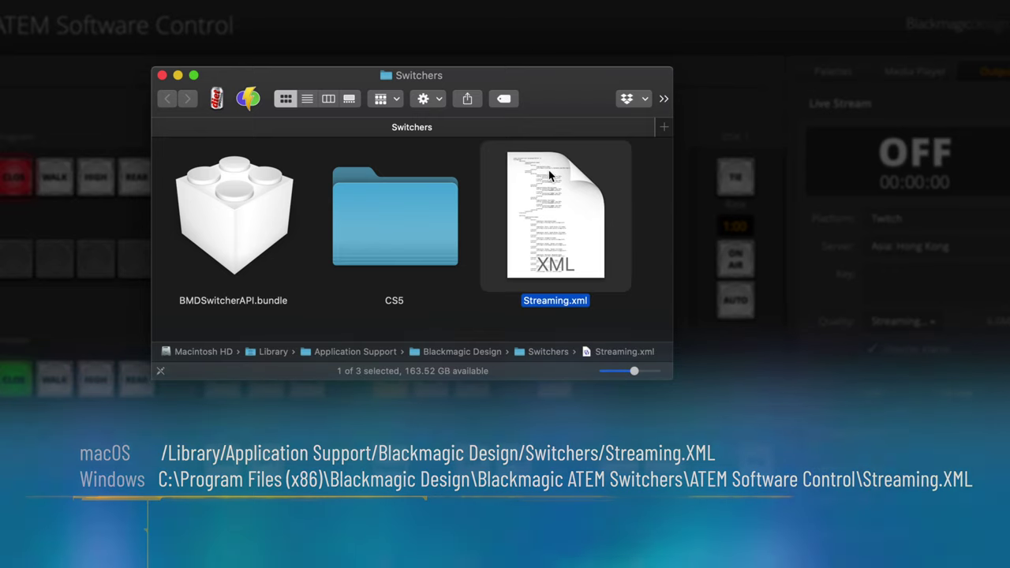
left_click_drag(550, 175, 1009, 257)
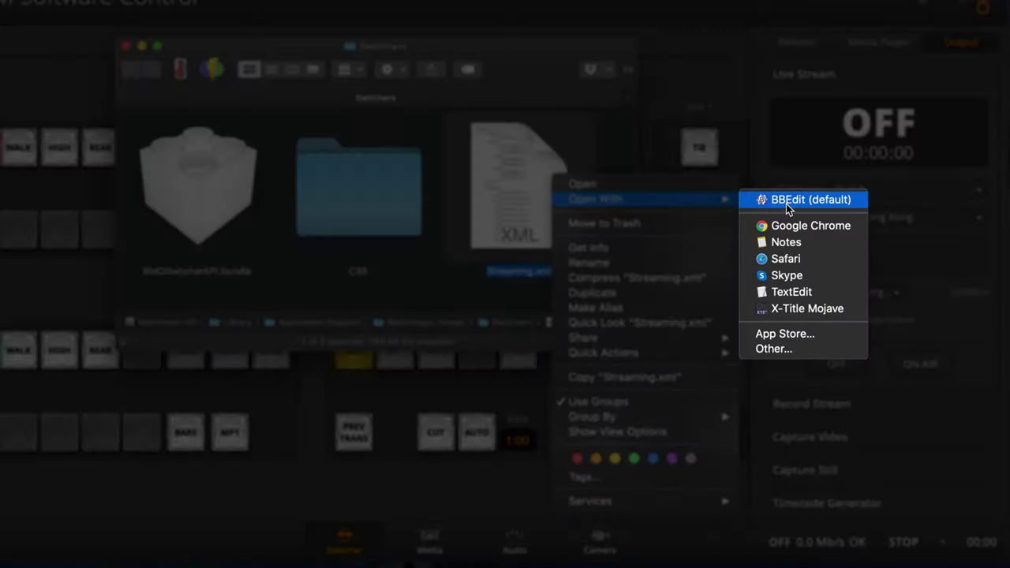
left_click(786, 204)
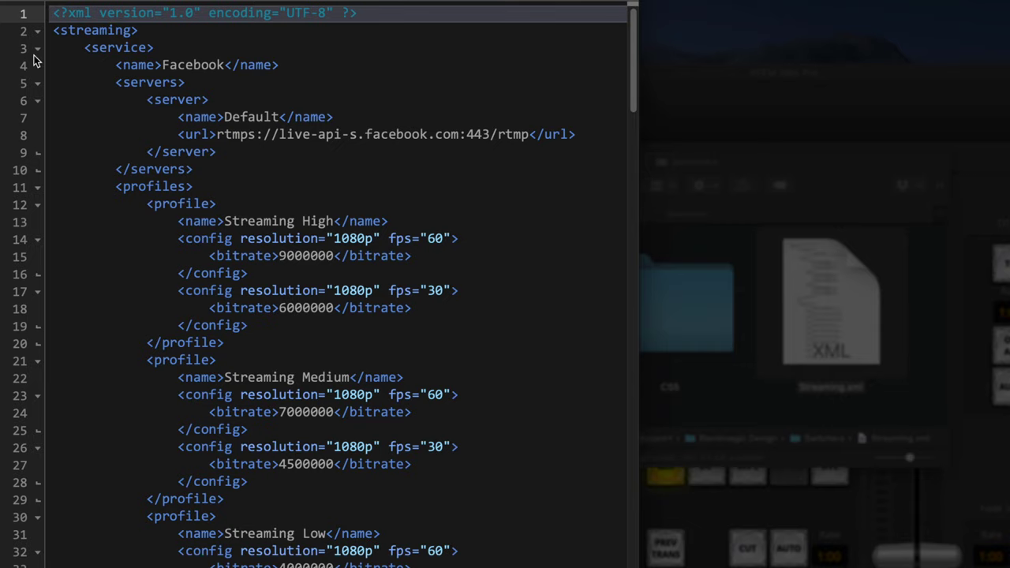
Step: Fold and unfold the streaming element and the Facebook, Twitch and YouTube service blocks to review them
left_click(38, 33)
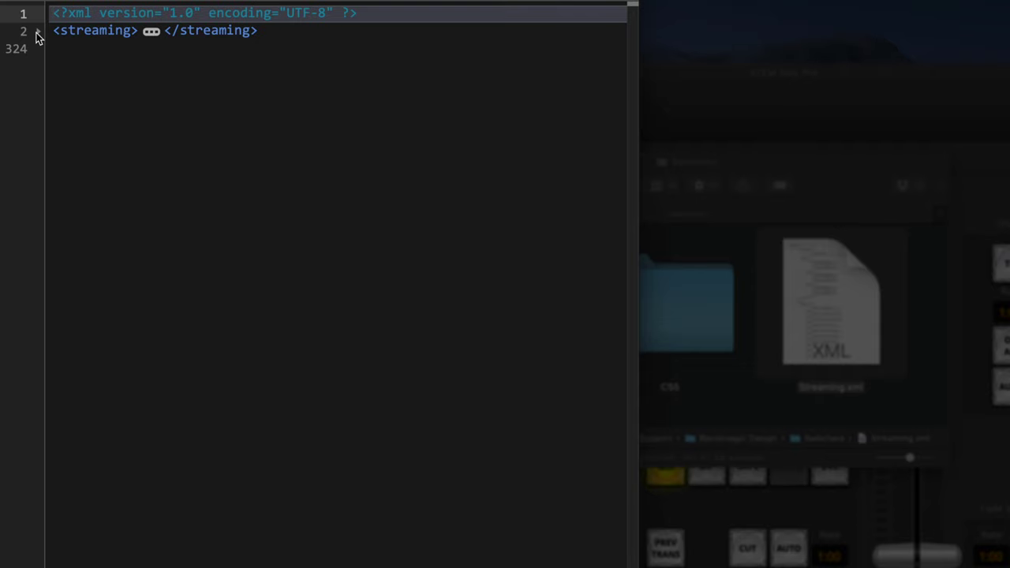
left_click(38, 32)
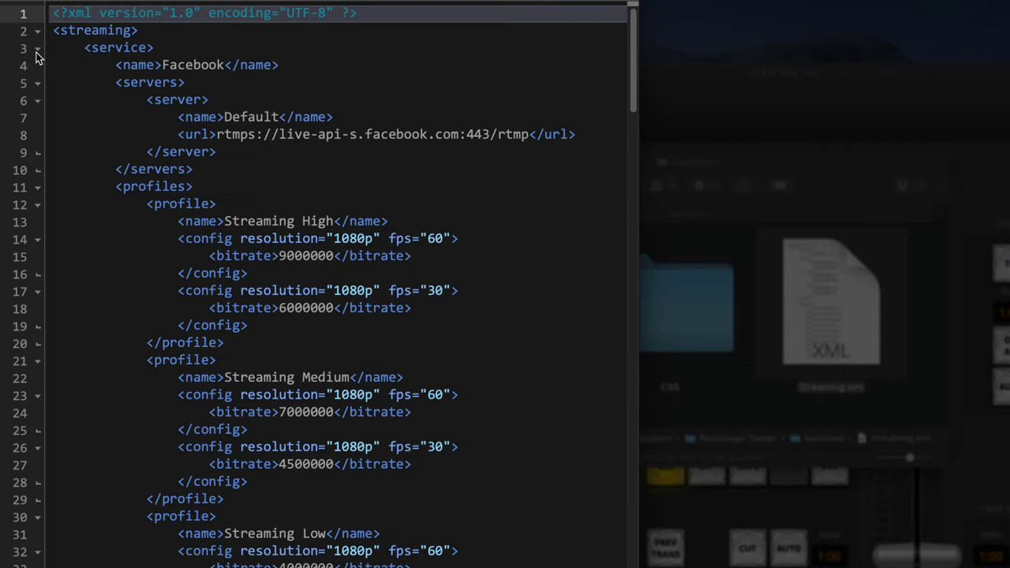
left_click(37, 50)
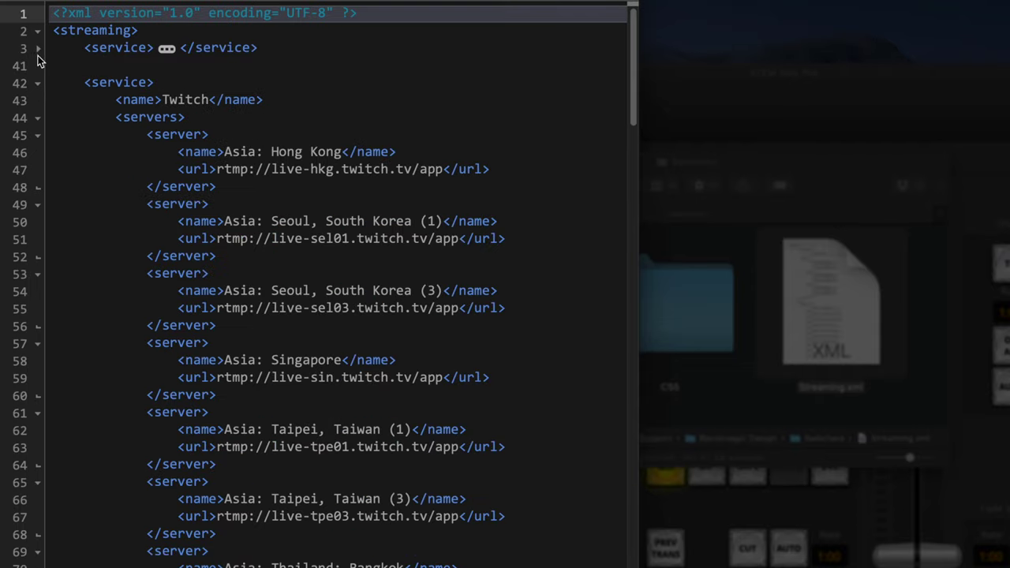
left_click(38, 83)
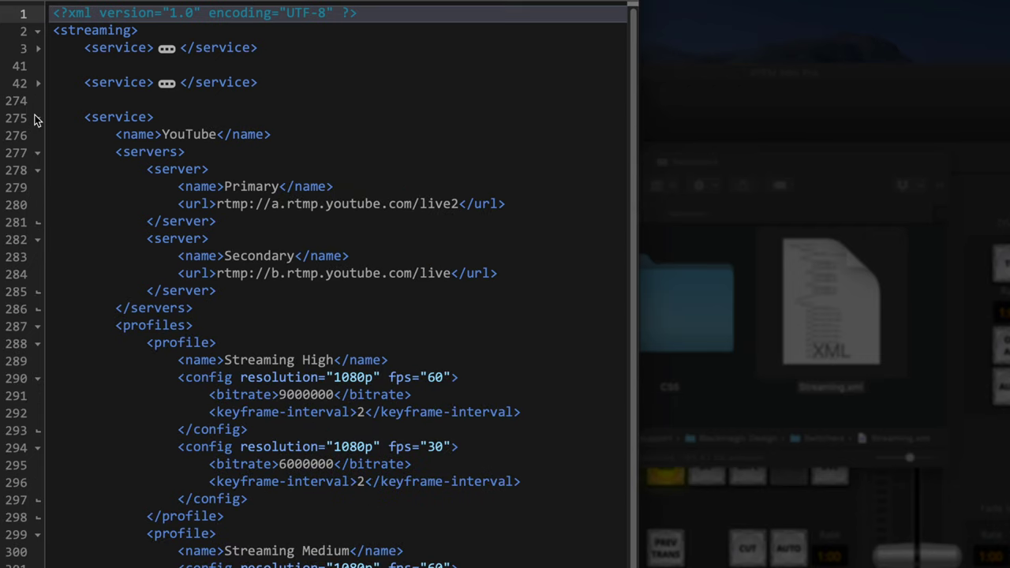
left_click(37, 119)
left_click(38, 118)
left_click(38, 84)
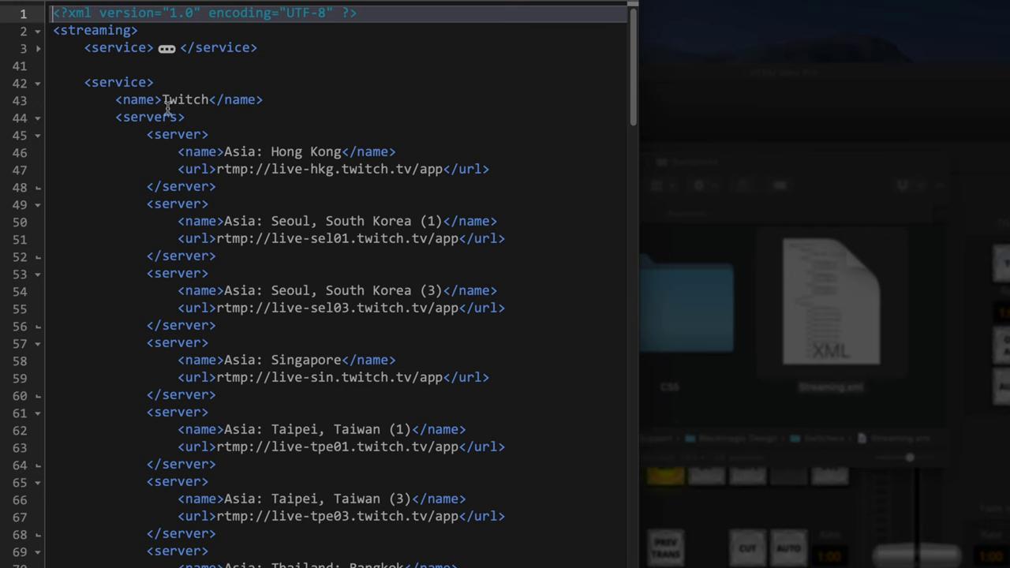
left_click(38, 49)
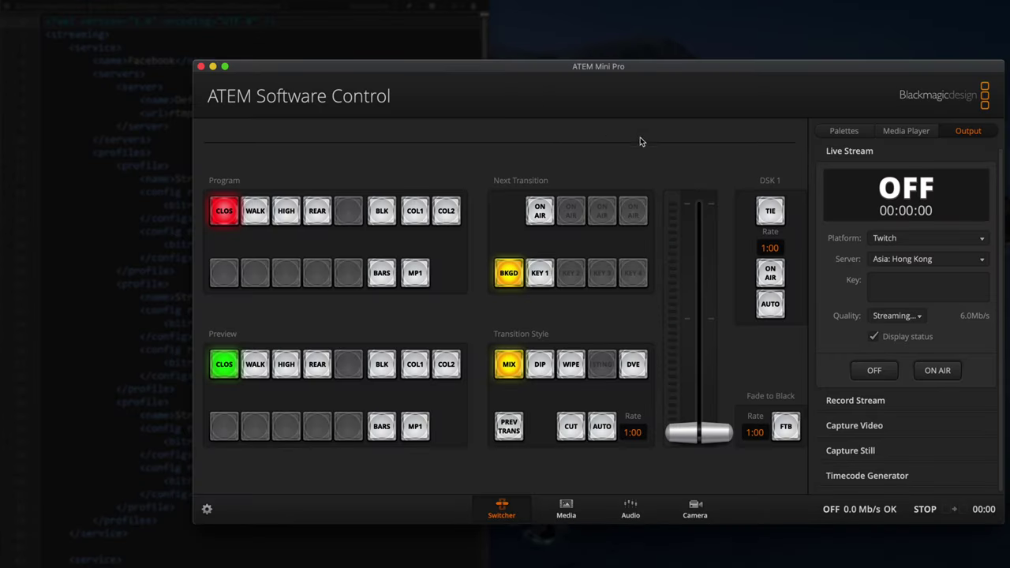
Step: Set the ATEM platform to Facebook, review its Default server entry, then fold the Facebook block
left_click(928, 241)
left_click(934, 227)
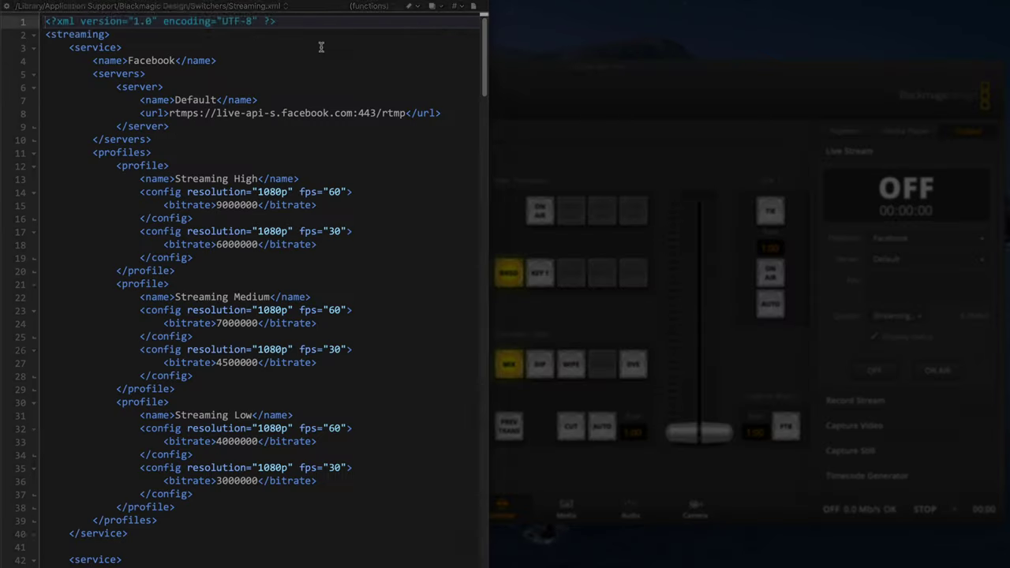
left_click(98, 47)
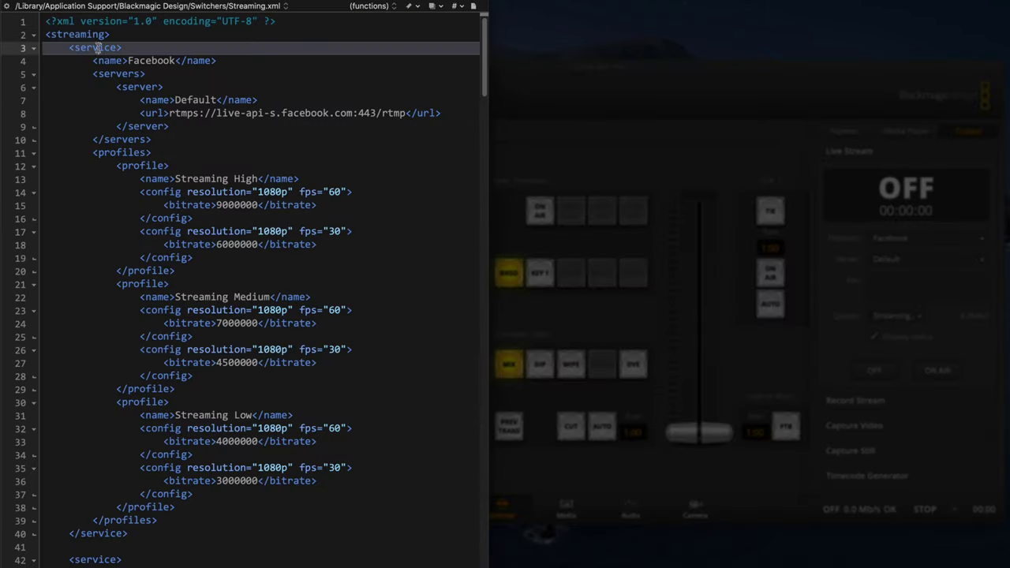
left_click(145, 61)
left_click(146, 87)
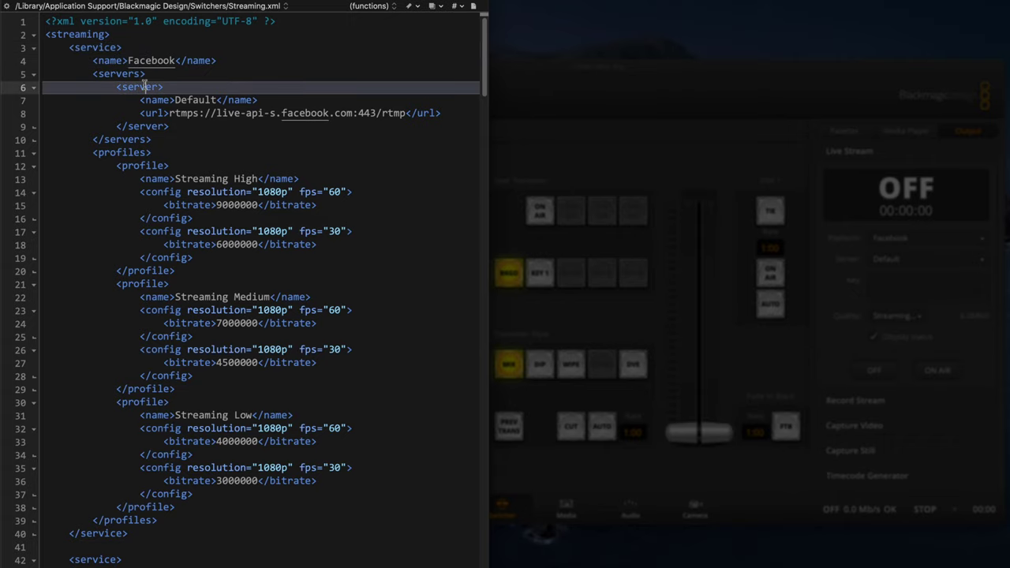
left_click(201, 100)
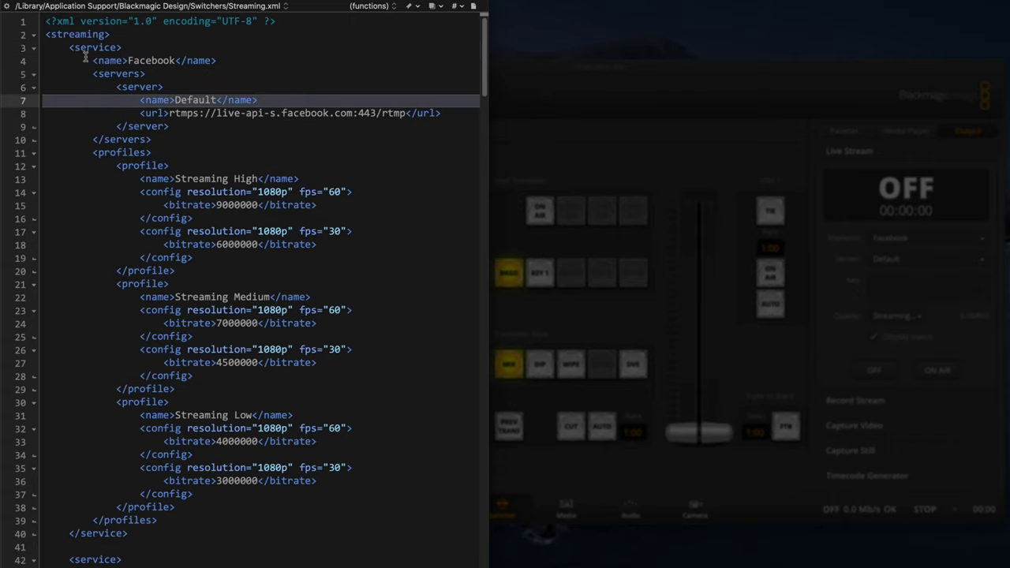
left_click(35, 48)
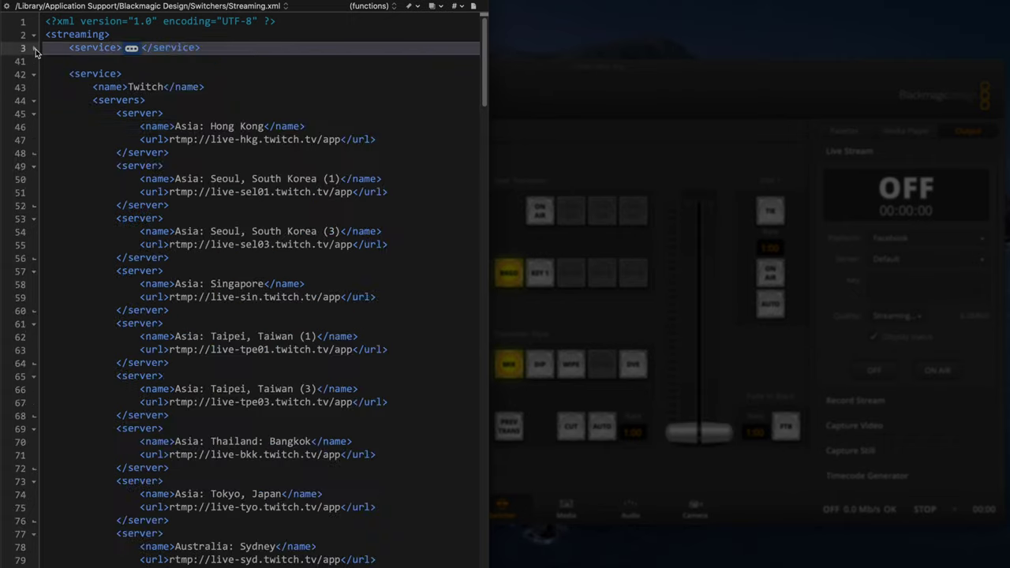
left_click(111, 75)
double_click(146, 87)
left_click(848, 219)
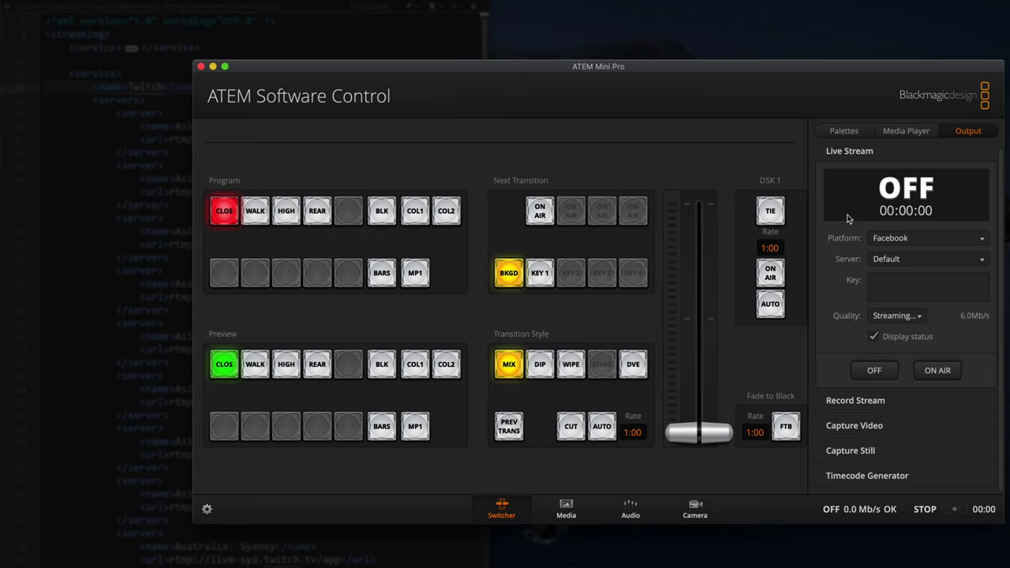
left_click(901, 241)
left_click(912, 251)
left_click(926, 260)
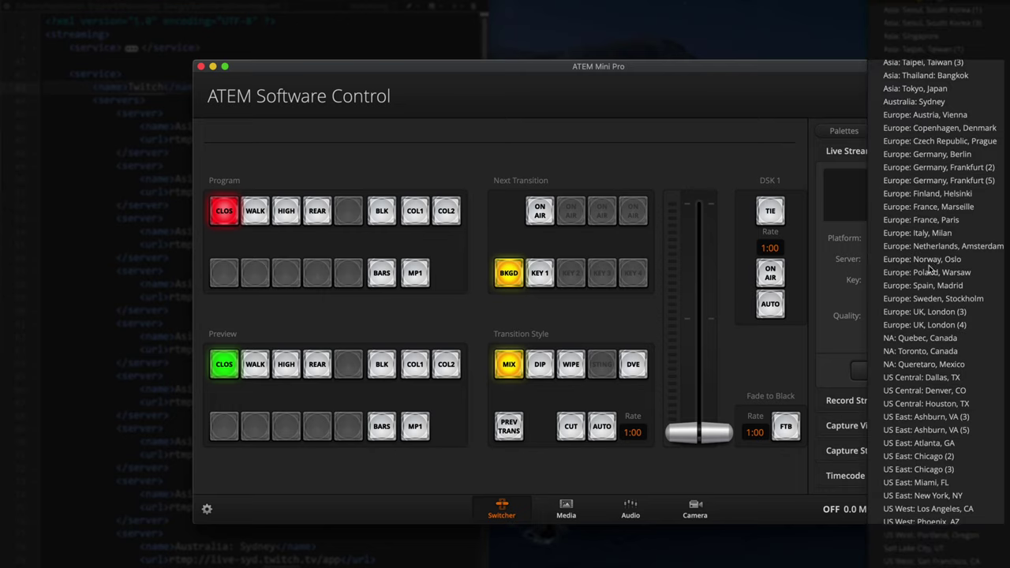
left_click(848, 254)
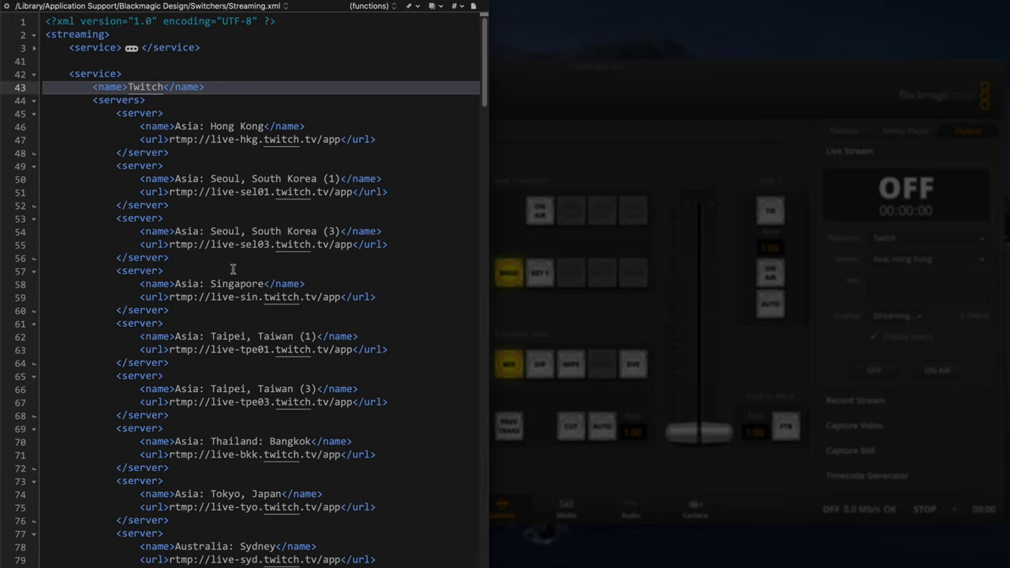
left_click(35, 75)
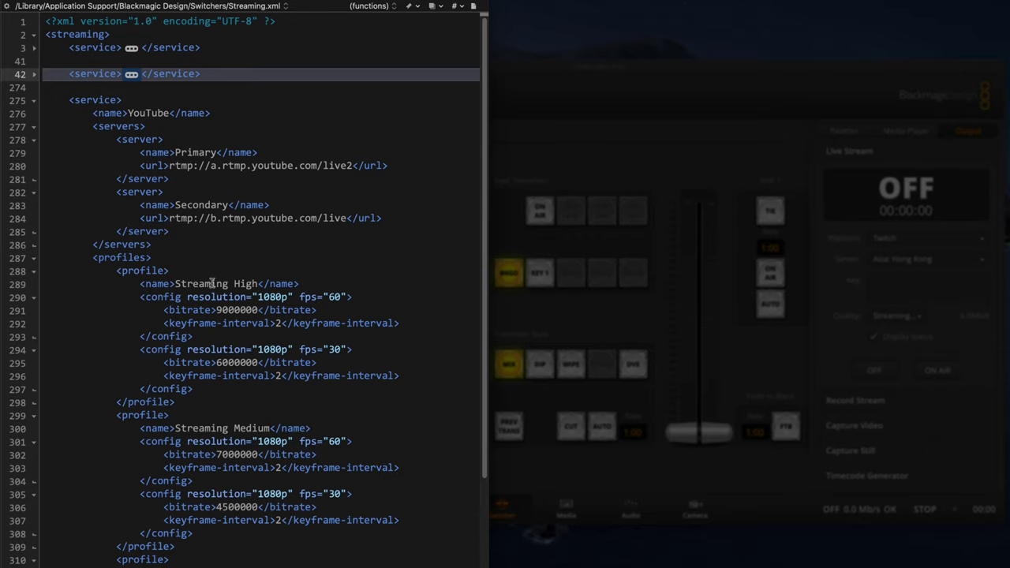
Step: Review YouTube's Streaming High, Streaming Medium and Streaming Low profiles
left_click_drag(175, 283, 258, 284)
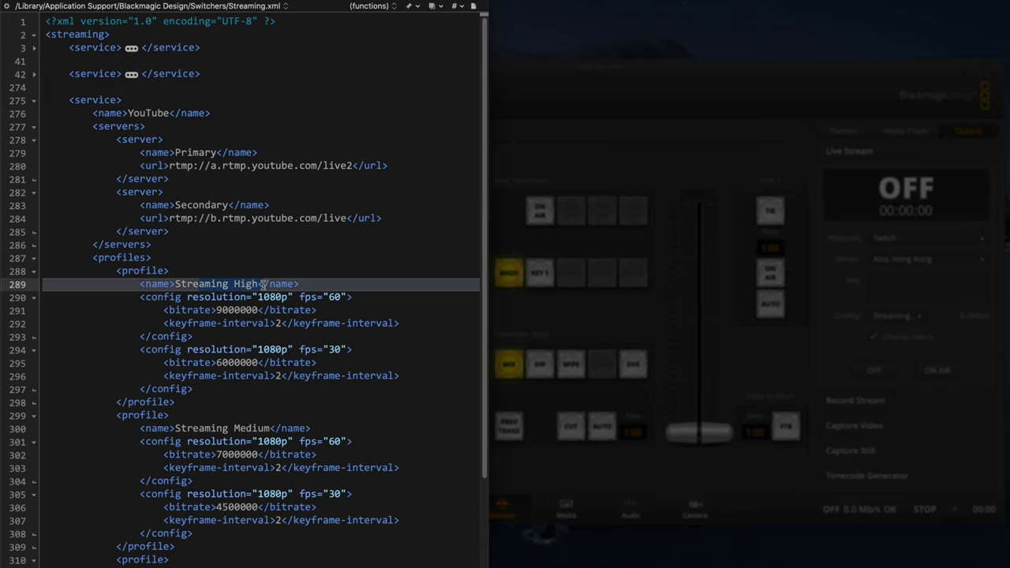
left_click(212, 433)
scroll(237, 419, "down", 5)
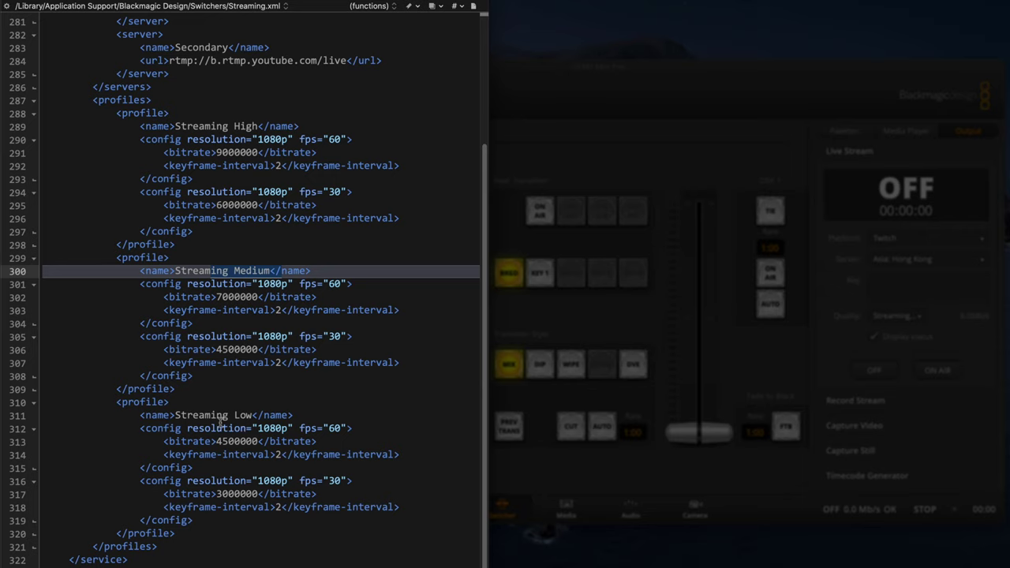
left_click(237, 415)
Step: Set the ATEM platform to YouTube, keeping Streaming High quality
left_click(920, 236)
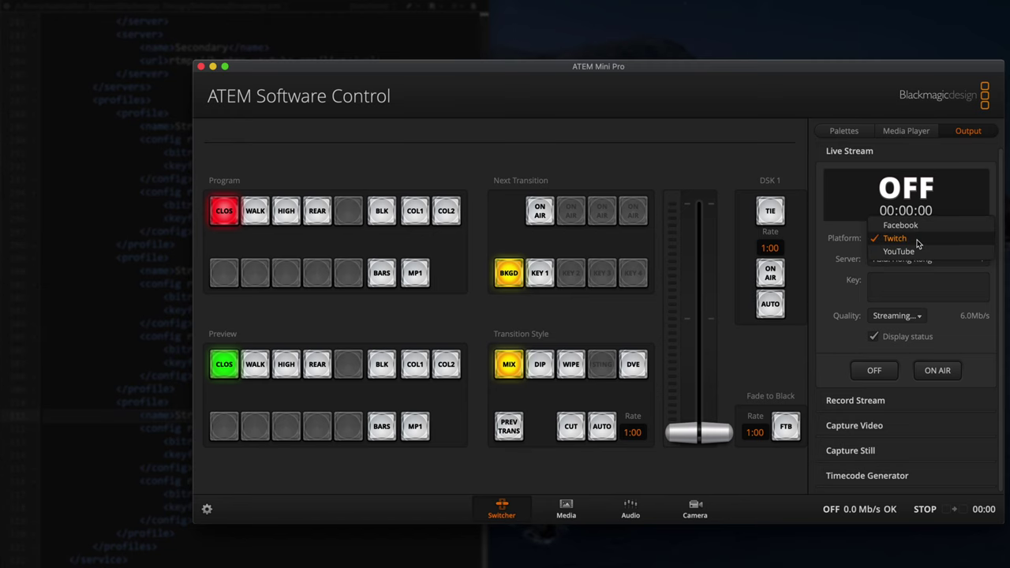
left_click(928, 251)
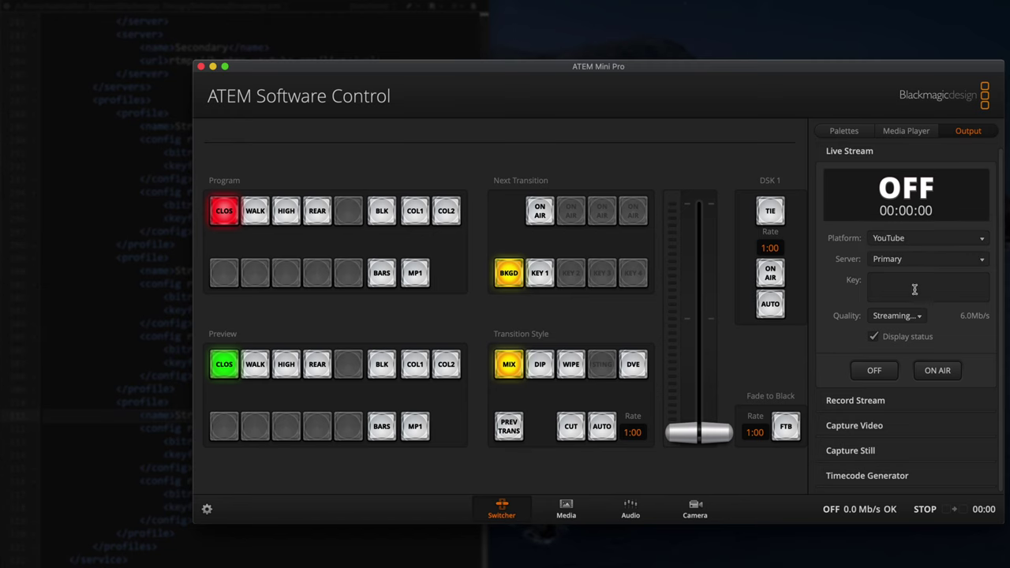
left_click(908, 317)
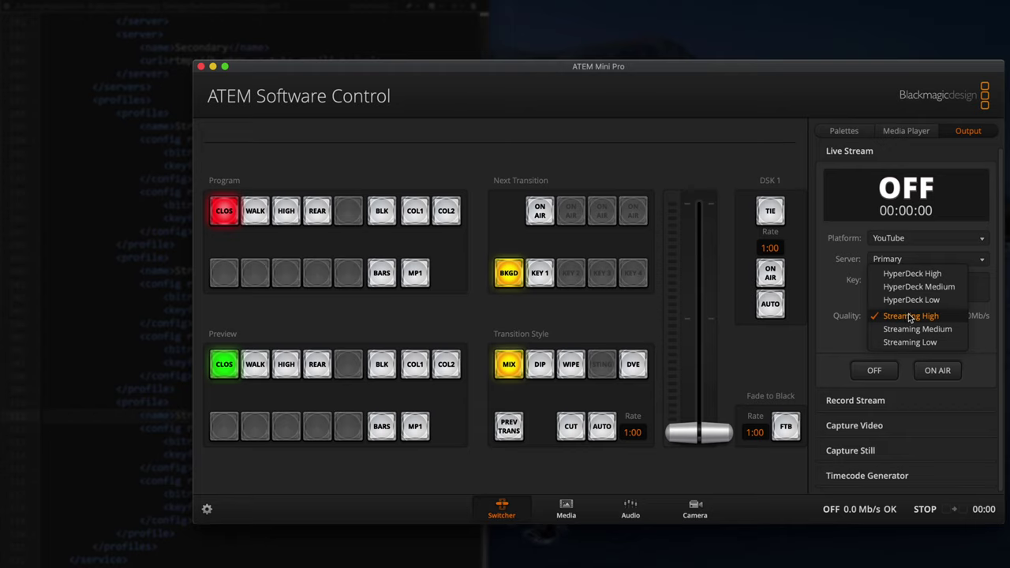
left_click(952, 318)
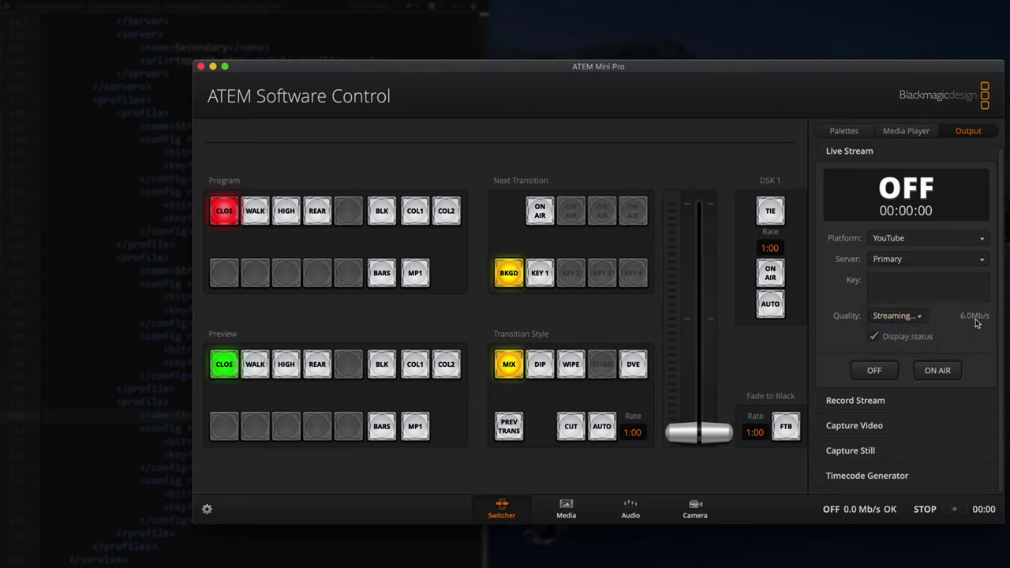
left_click(182, 305)
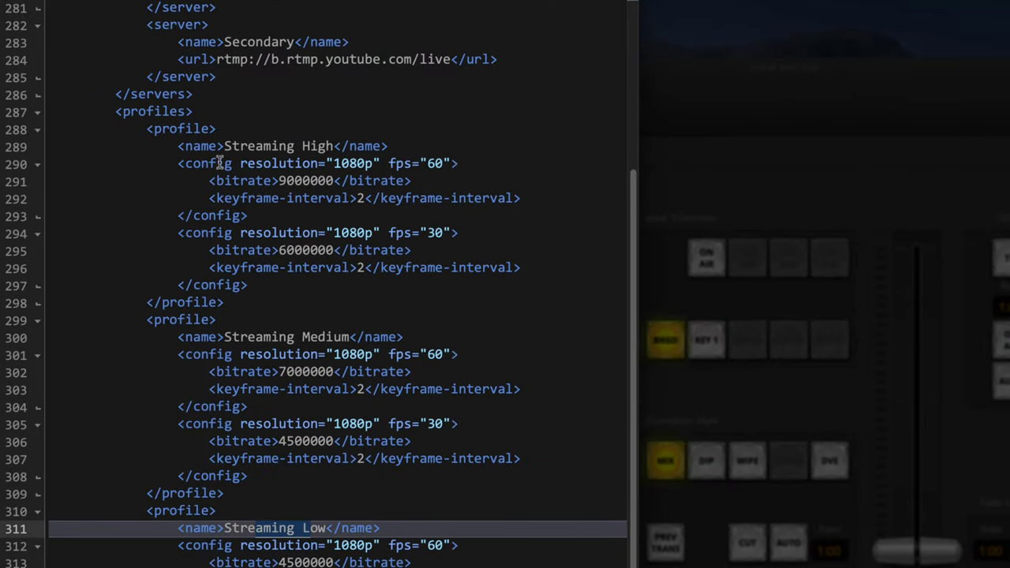
left_click_drag(180, 163, 459, 164)
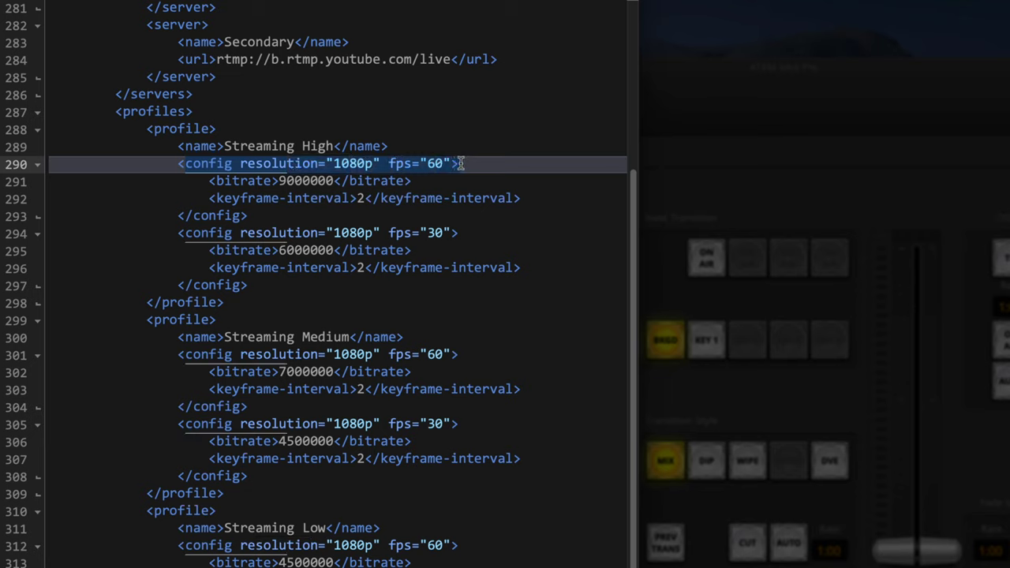
left_click(284, 181)
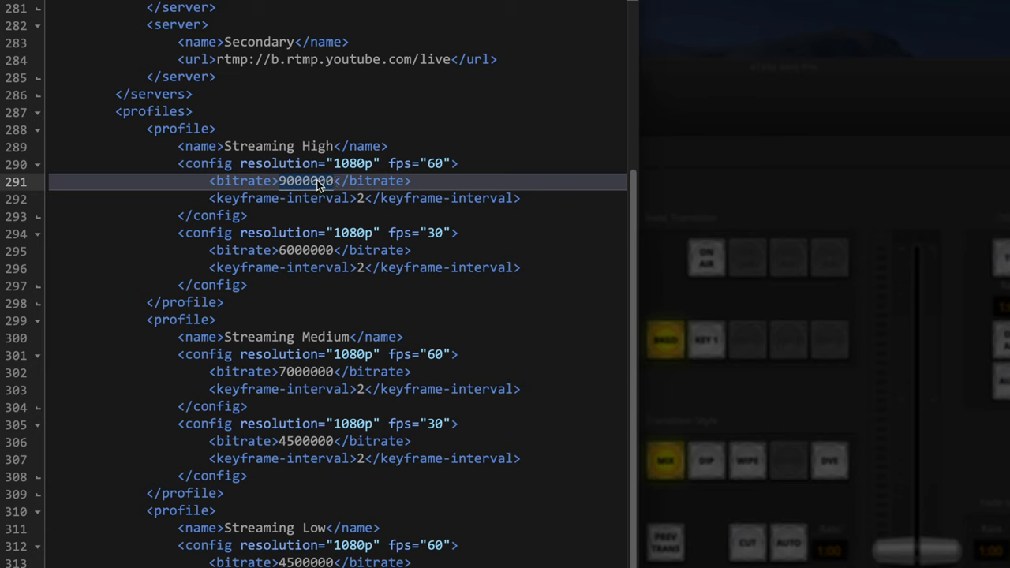
left_click_drag(183, 233, 452, 233)
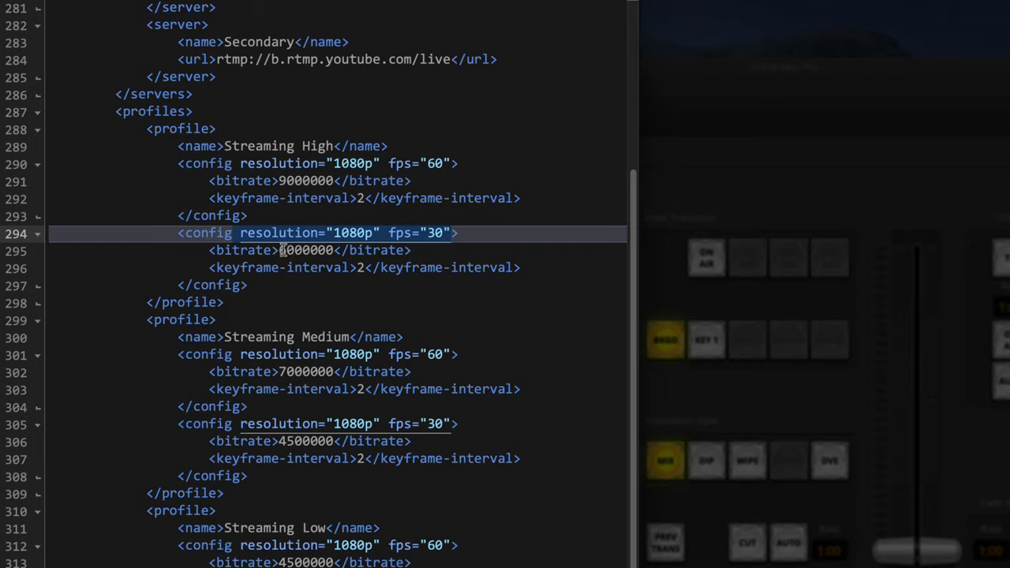
left_click_drag(288, 250, 312, 250)
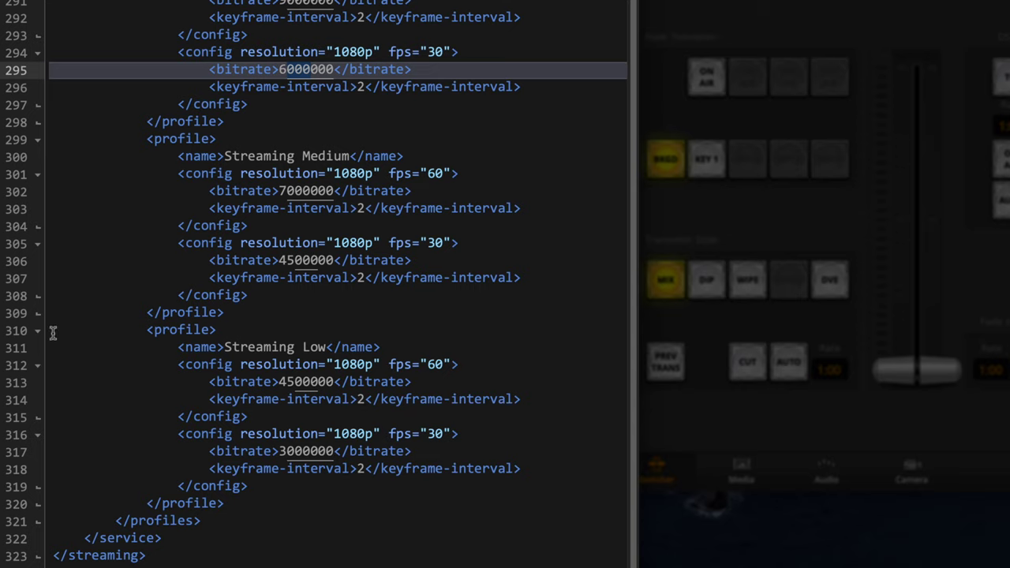
left_click_drag(53, 333, 40, 513)
key("ctrl+c")
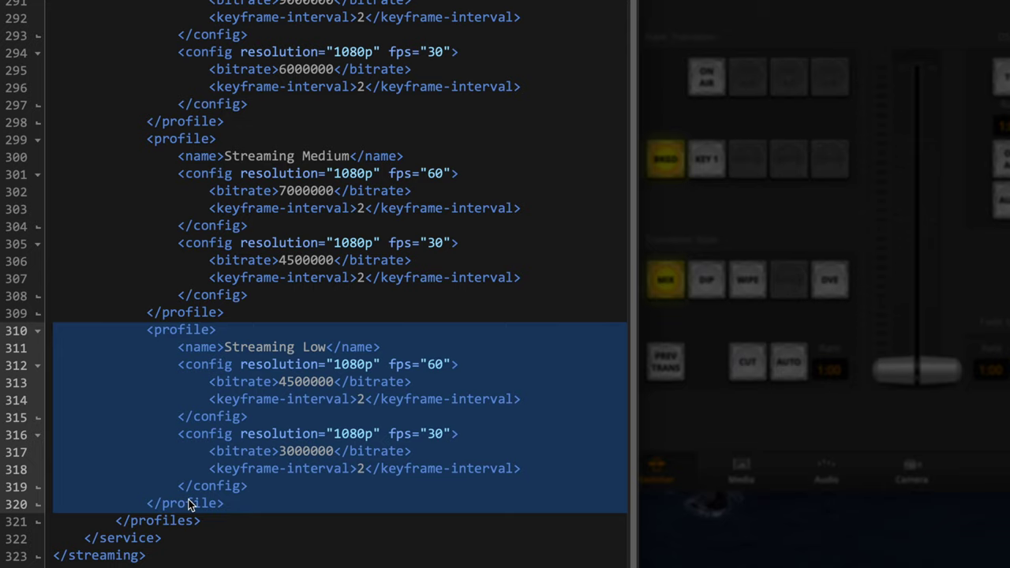
Step: Duplicate the Streaming Low profile and rename the first copy Streaming Low Plus
key("Left")
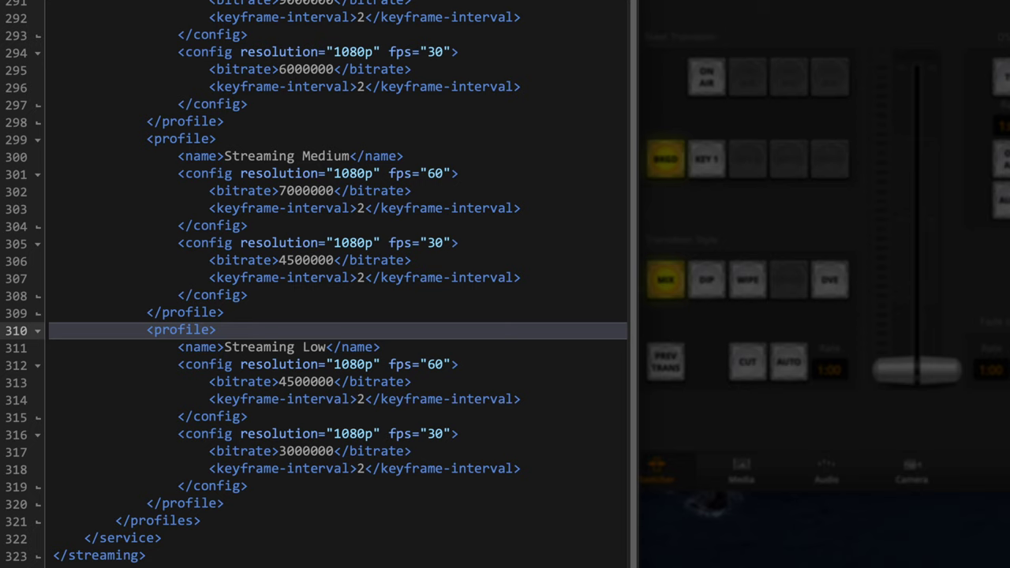
key("ctrl+v")
scroll(392, 253, "down", 4)
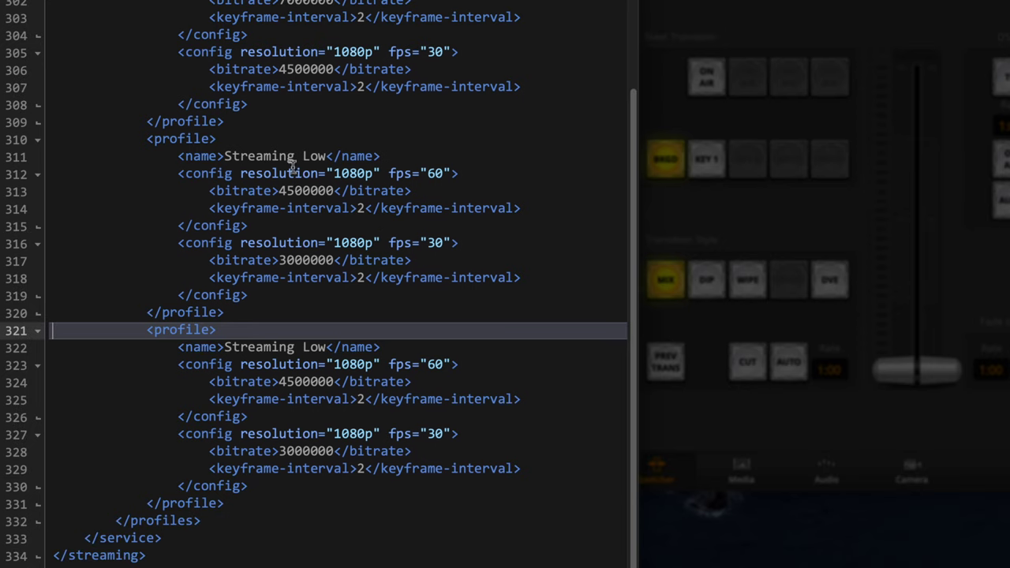
left_click(323, 155)
type("Plus")
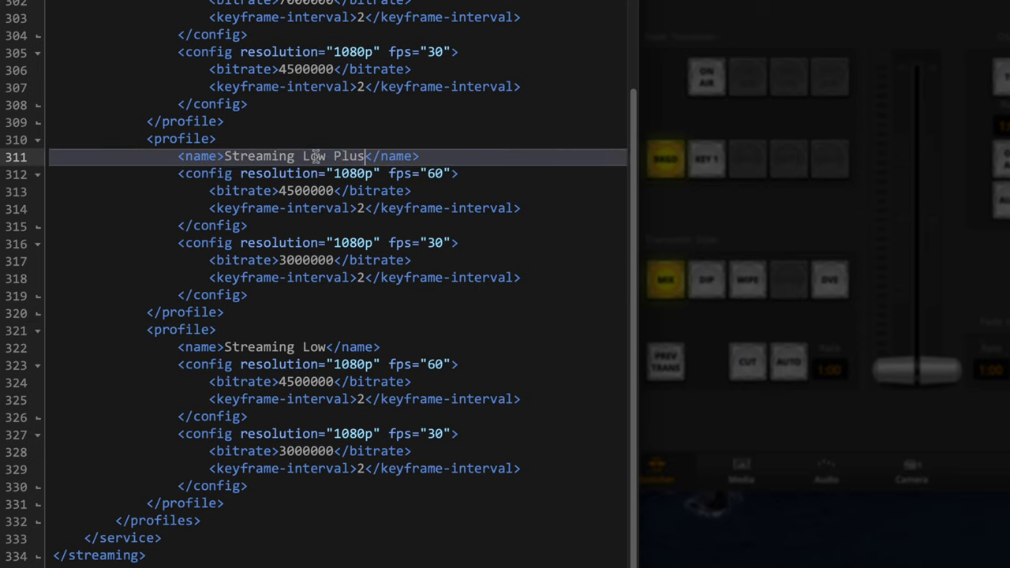
Step: Set Streaming Low Plus bitrates to 5000000 at 60 fps and 4500000 at 30 fps
left_click(292, 191)
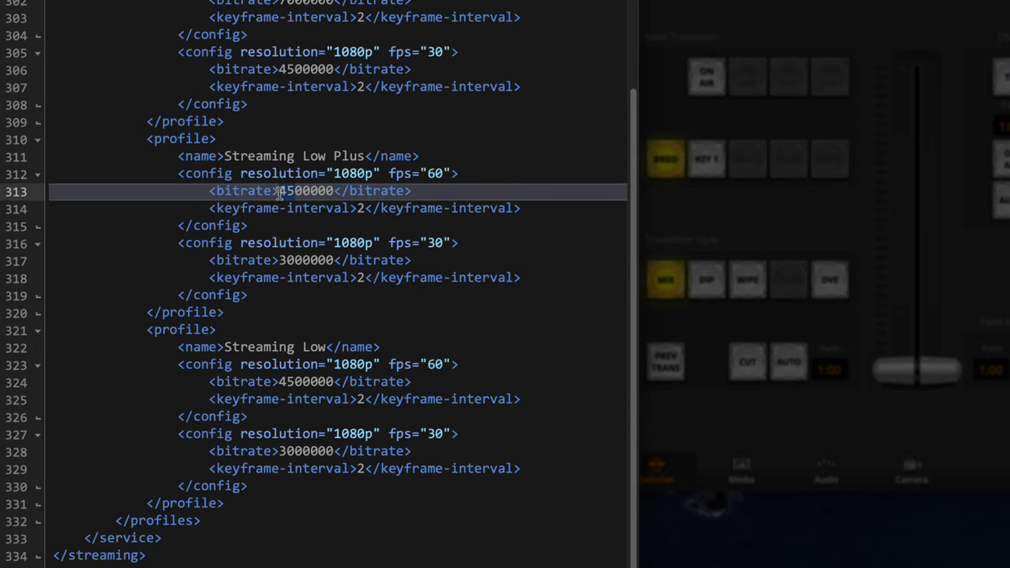
key("BackSpace")
key("BackSpace")
type("50")
left_click(282, 261)
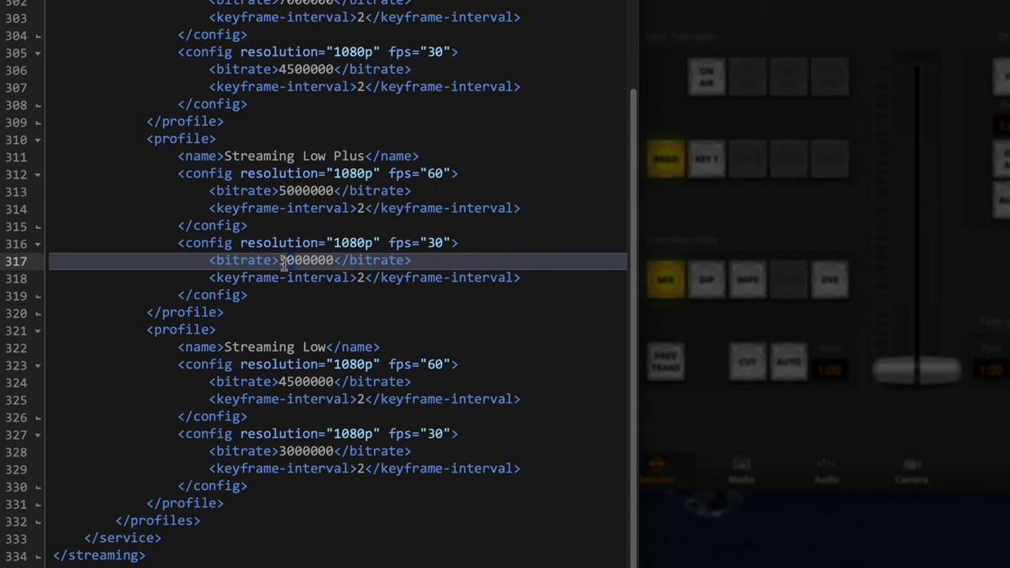
key("Delete")
key("Delete")
type("45")
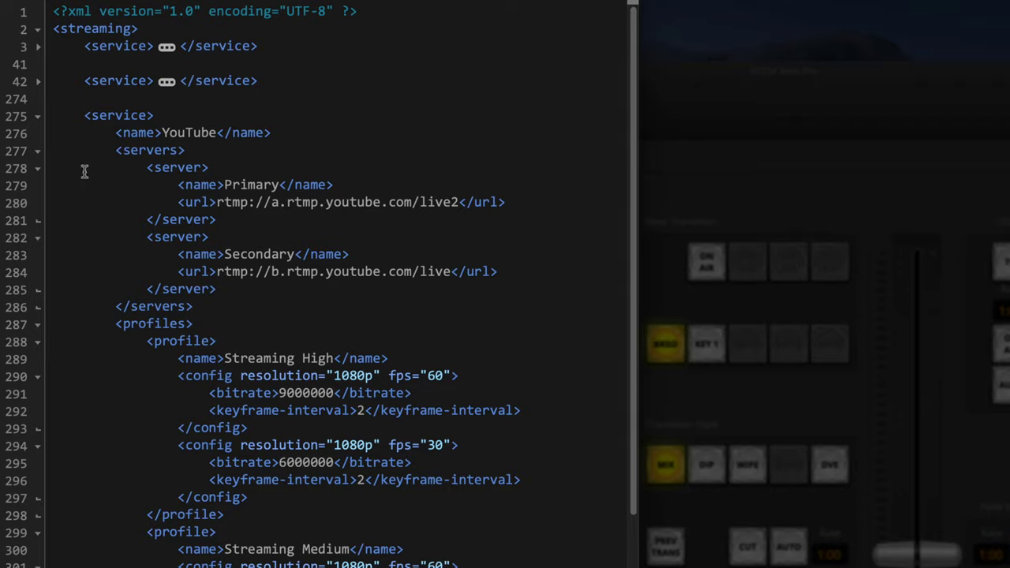
Step: Fold the YouTube service block and paste a duplicate of it below the original
left_click(38, 116)
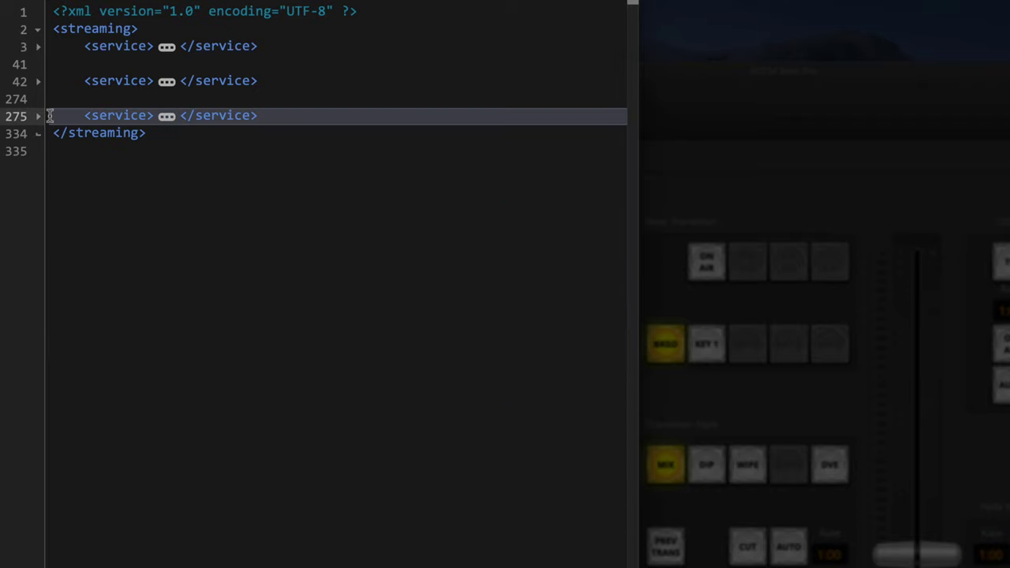
left_click_drag(51, 116, 45, 125)
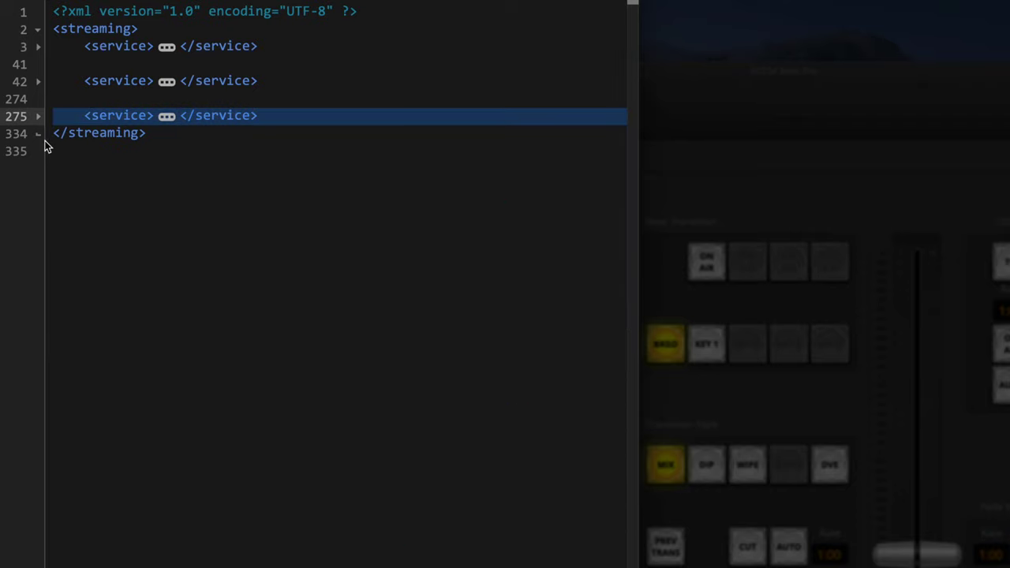
key("ctrl+v")
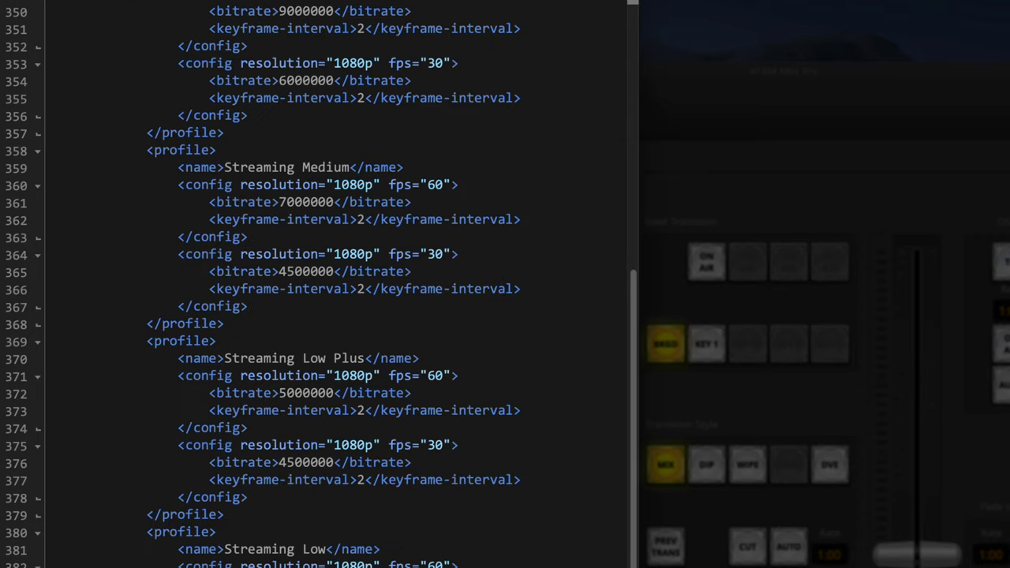
scroll(135, 129, "up", 8)
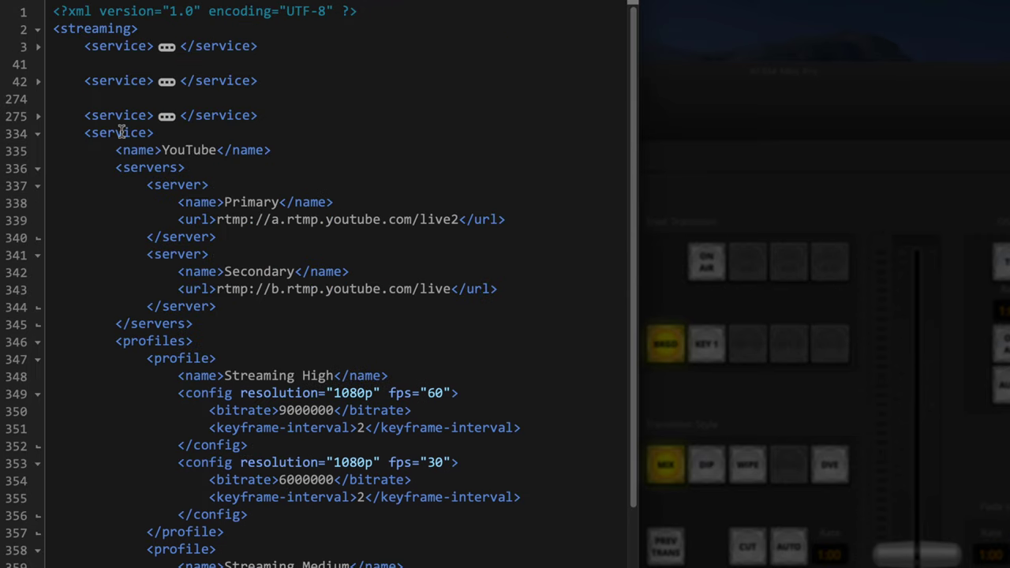
left_click(188, 152)
Step: Rename the copied service to Restream.io and switch to Restream's dashboard in Chrome
double_click(188, 152)
type("Rest")
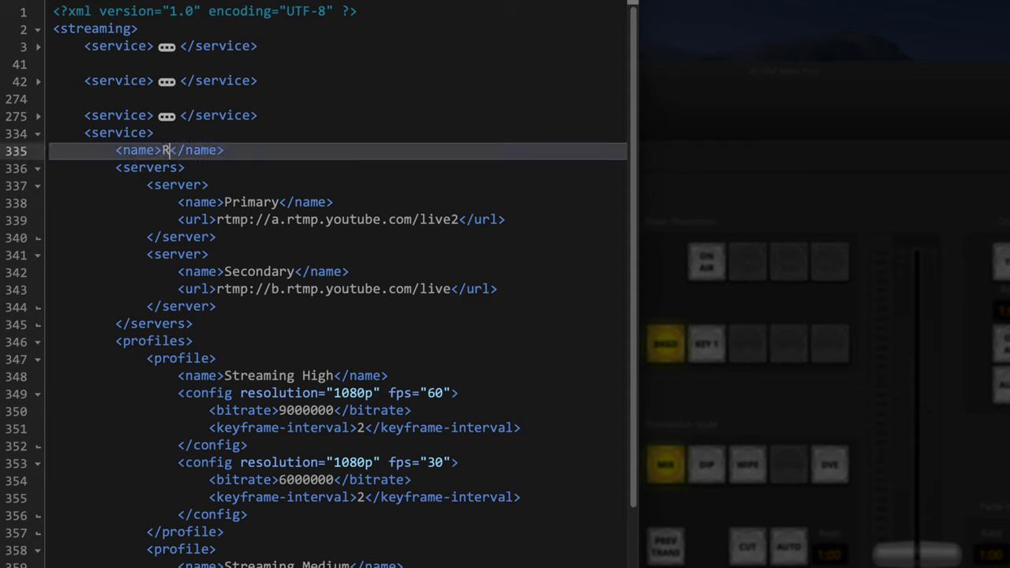
type("ream.io")
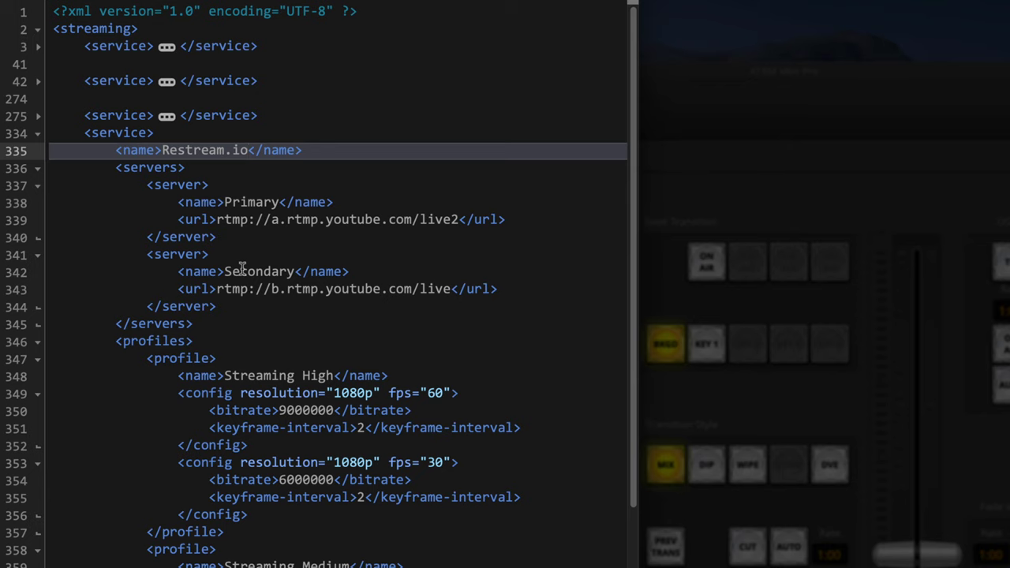
key("super+Tab")
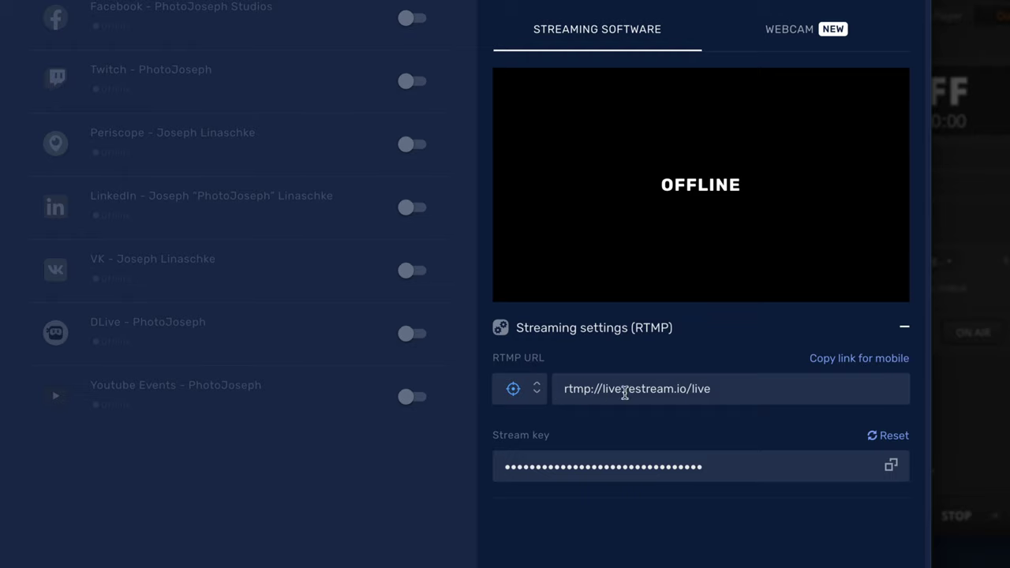
Step: Select and copy Restream's RTMP URL rtmp://live.restream.io/live
left_click(690, 390)
key("super+c")
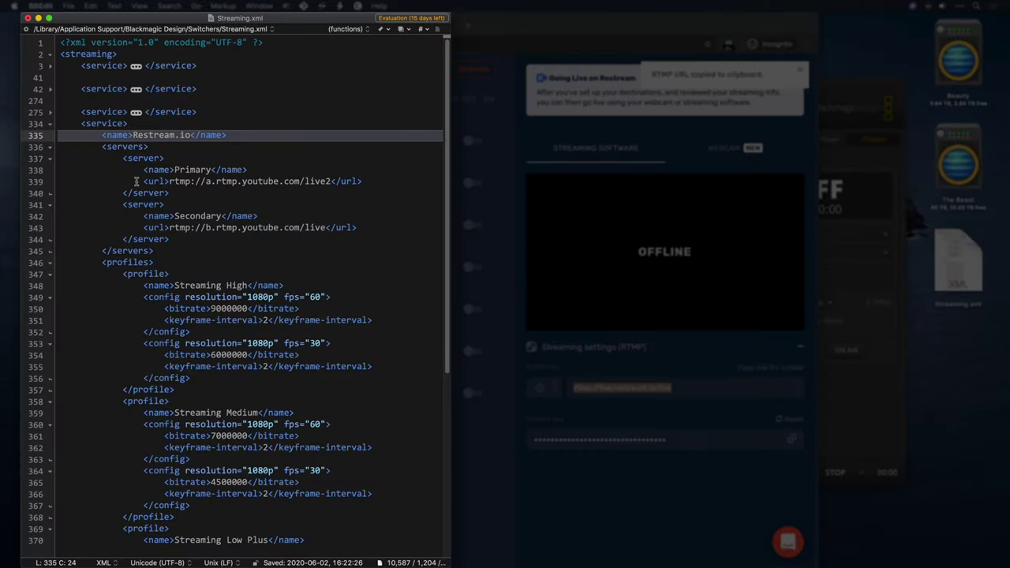
Step: Replace the primary server URL with rtmp://live.restream.io/live and rename the server RTMP URL
left_click(178, 182)
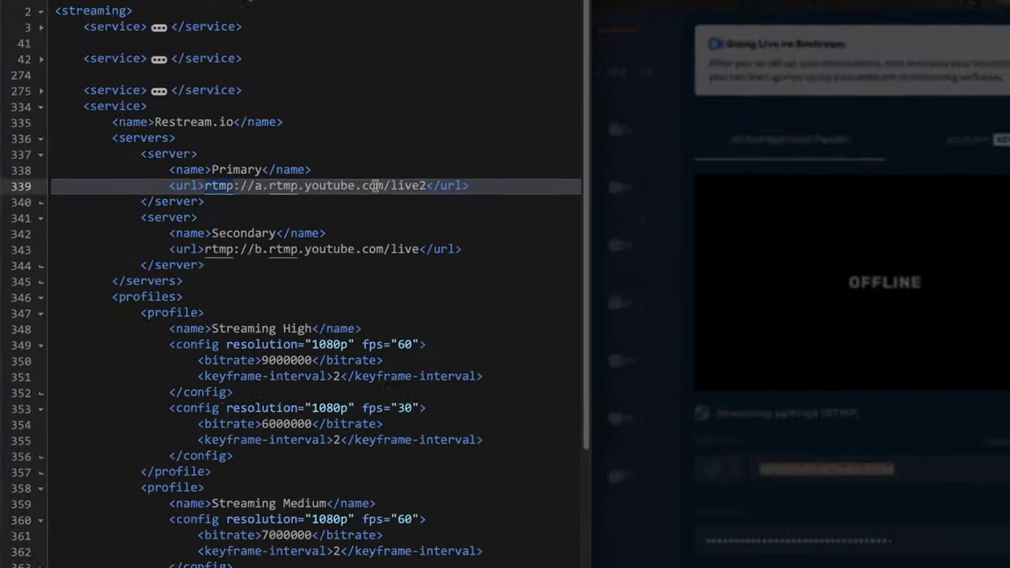
left_click_drag(376, 185, 432, 198)
key("super+v")
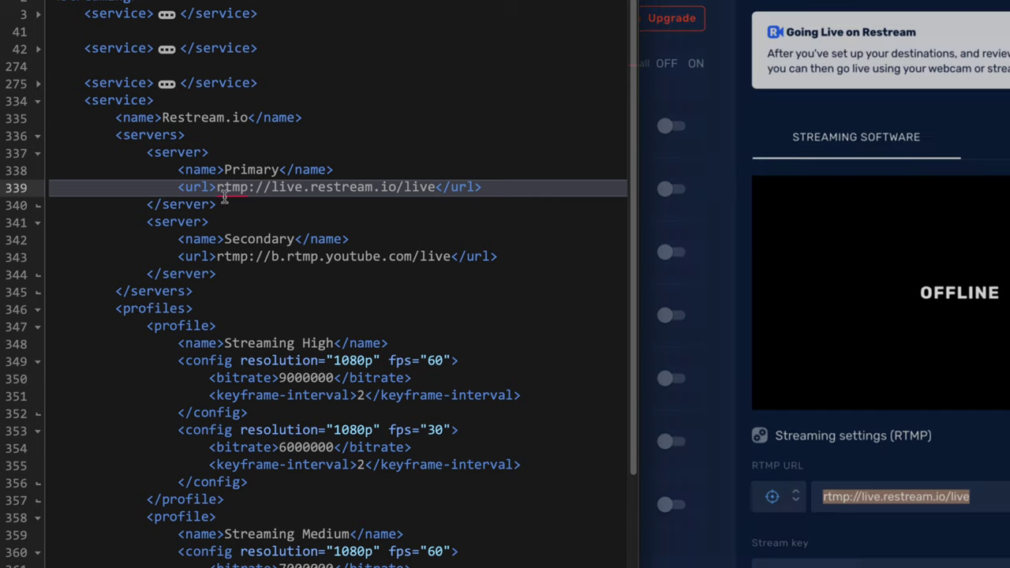
double_click(245, 172)
type("RTMP URL")
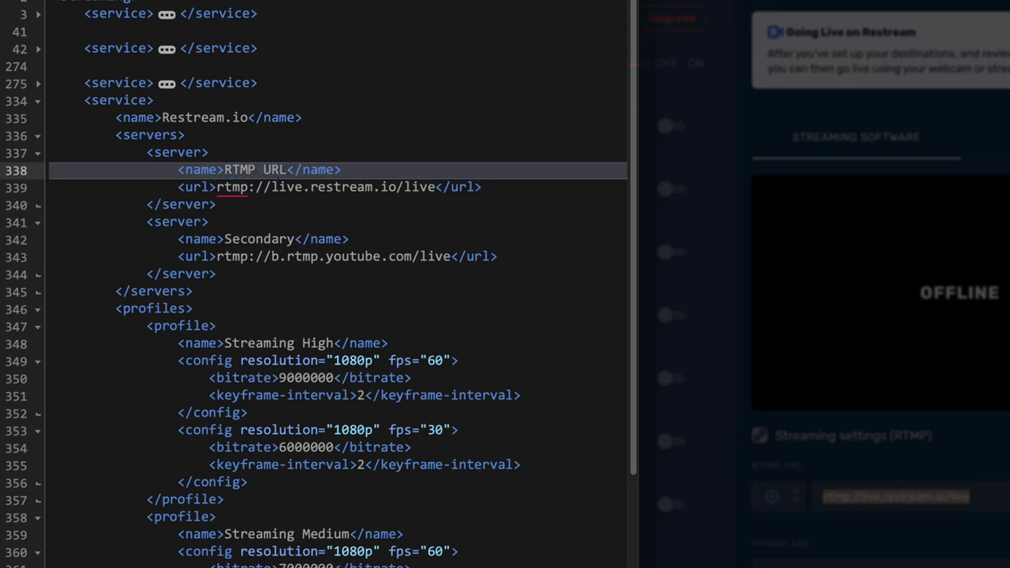
Step: Delete the Secondary server block from the Restream.io service
left_click_drag(57, 224, 45, 288)
key("Delete")
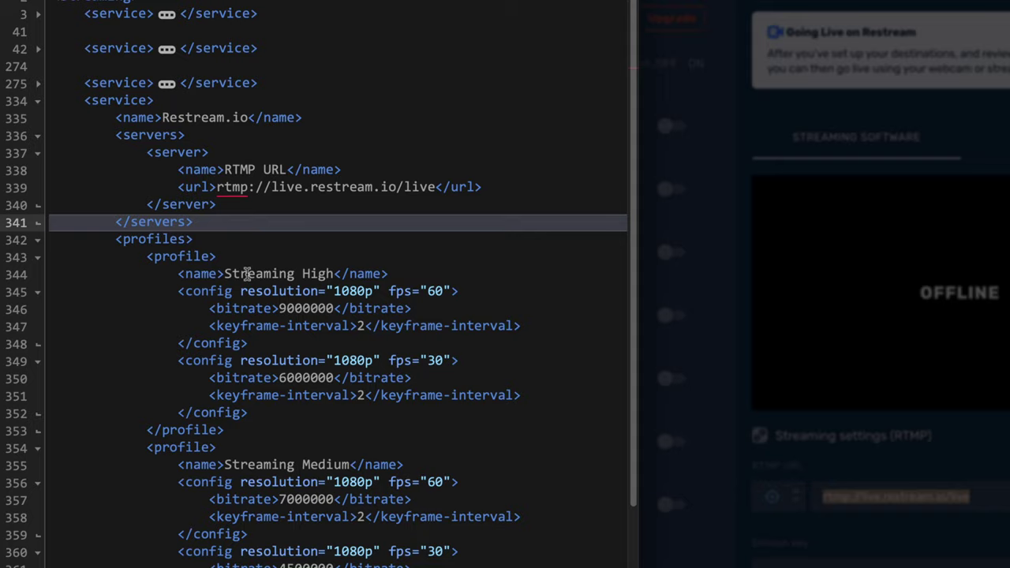
scroll(284, 465, "down", 5)
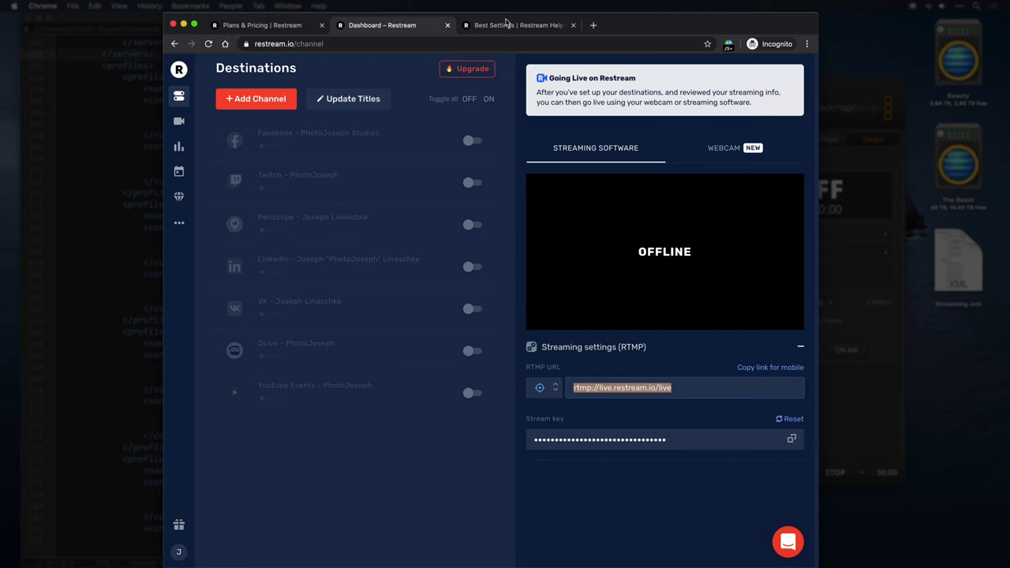
Step: Check Restream's Video Guidelines for the 2-second keyframe interval and 15,000kb/s max bitrate, then return to Streaming.xml
left_click(506, 24)
scroll(399, 229, "down", 5)
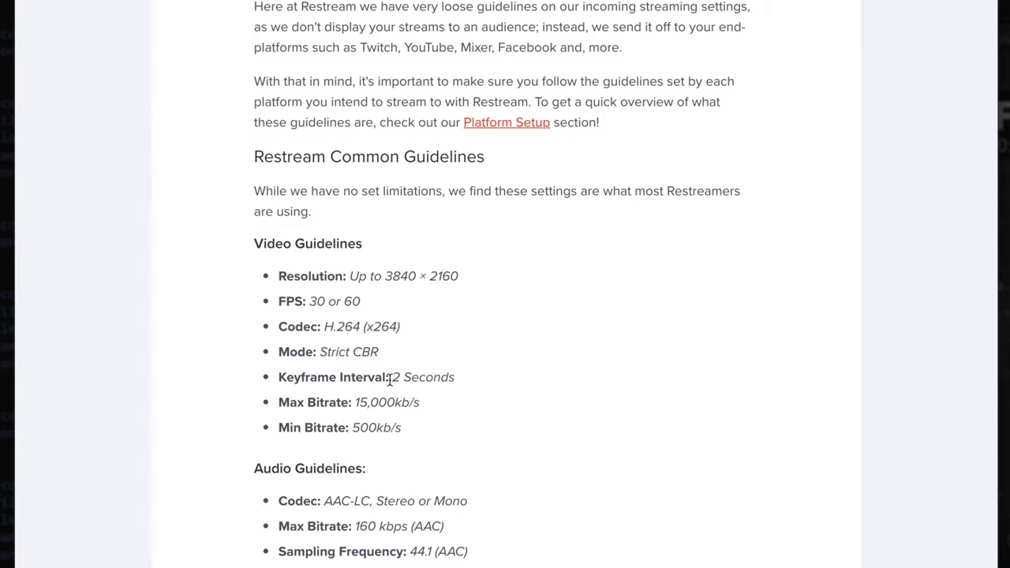
left_click_drag(393, 378, 458, 385)
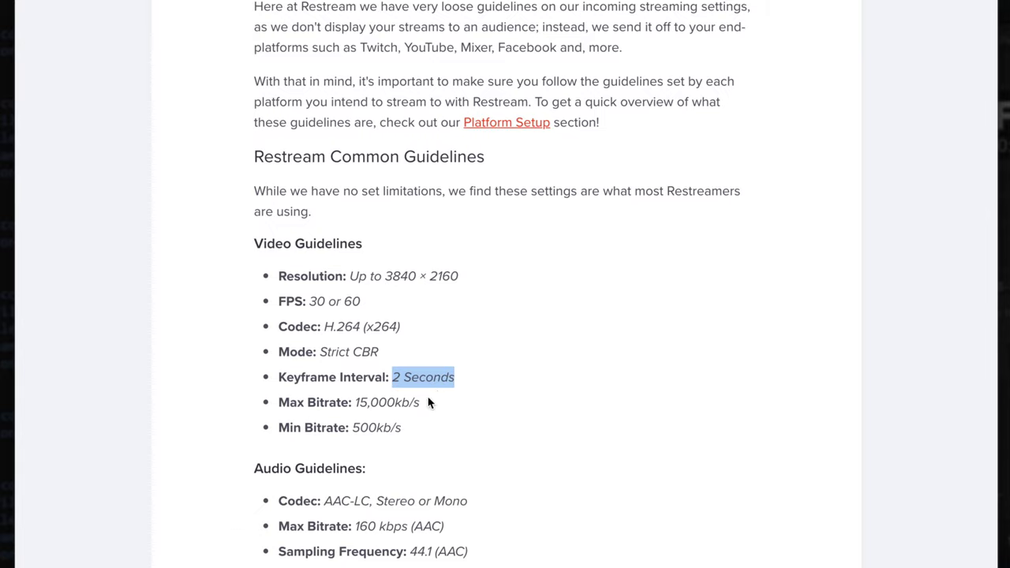
left_click_drag(356, 403, 396, 403)
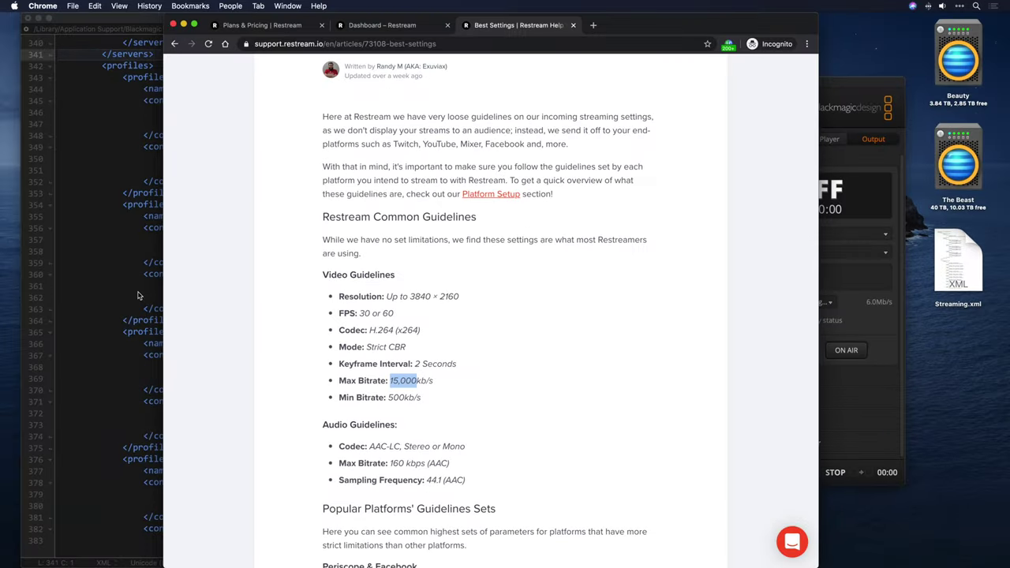
left_click(137, 295)
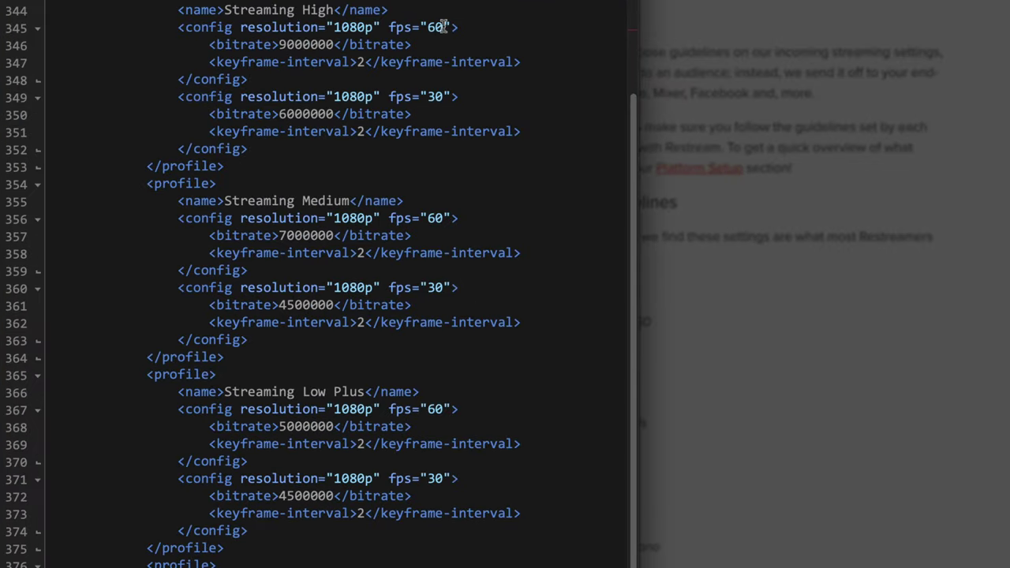
Step: Raise Streaming High's 1080p60 bitrate to 15000000 and increase its 1080p30 bitrate
left_click(291, 44)
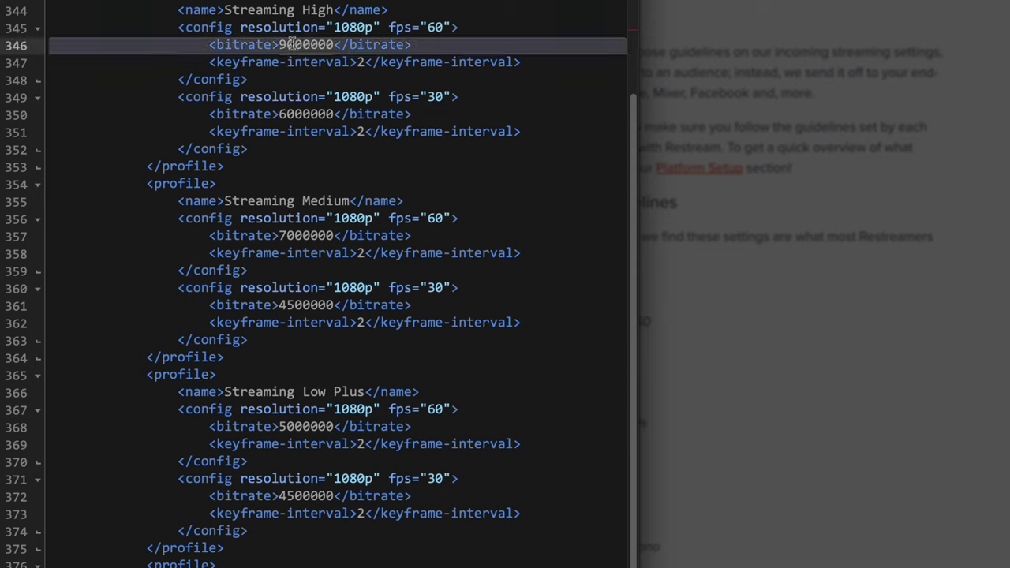
key("BackSpace")
type("15")
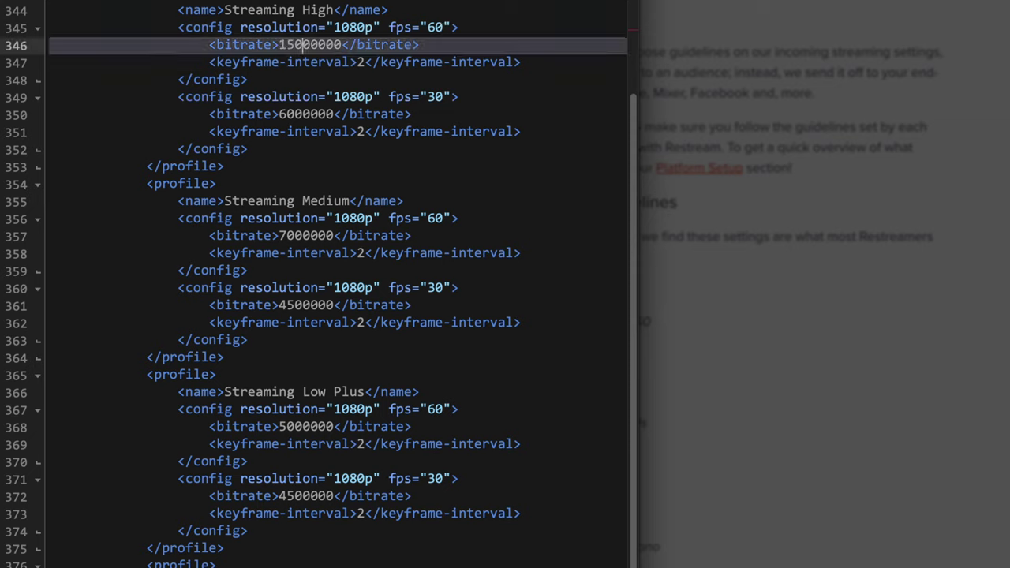
left_click(289, 114)
key("BackSpace")
key("BackSpace")
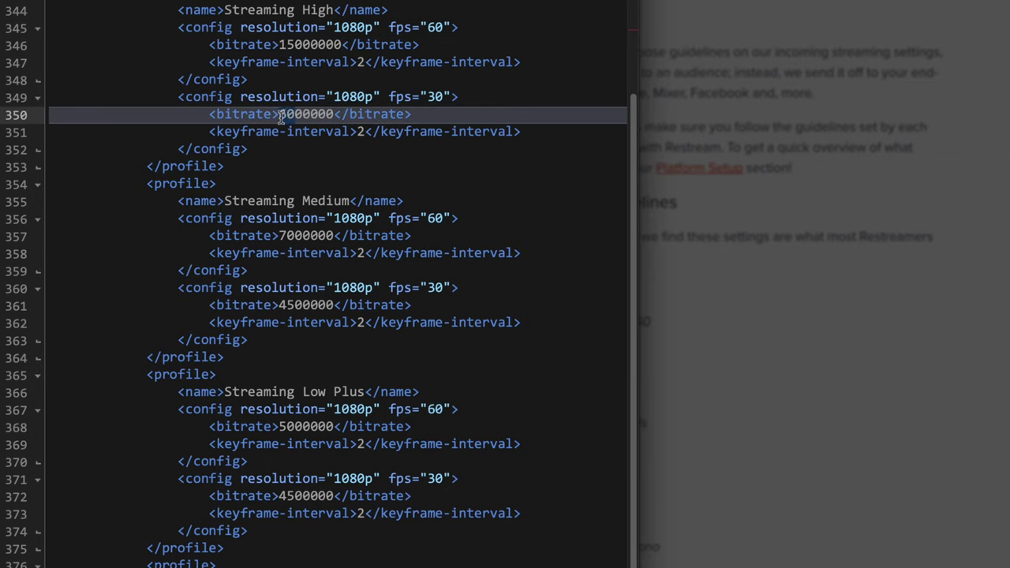
type("100")
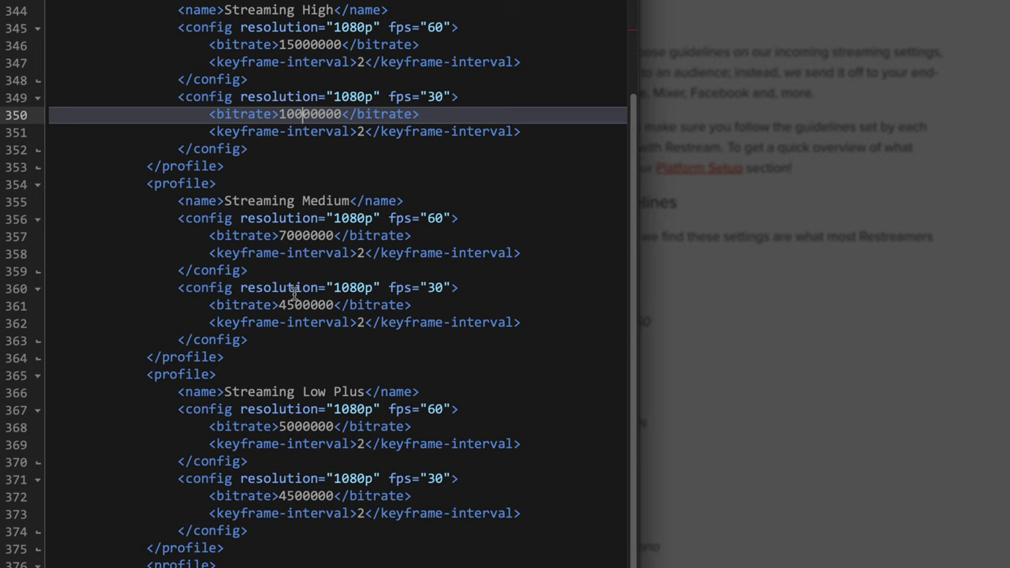
Step: Rename Streaming Low Plus to Streaming Low, with bitrates 6000000 (line 368) and 4000000 (line 372)
scroll(303, 426, "down", 2)
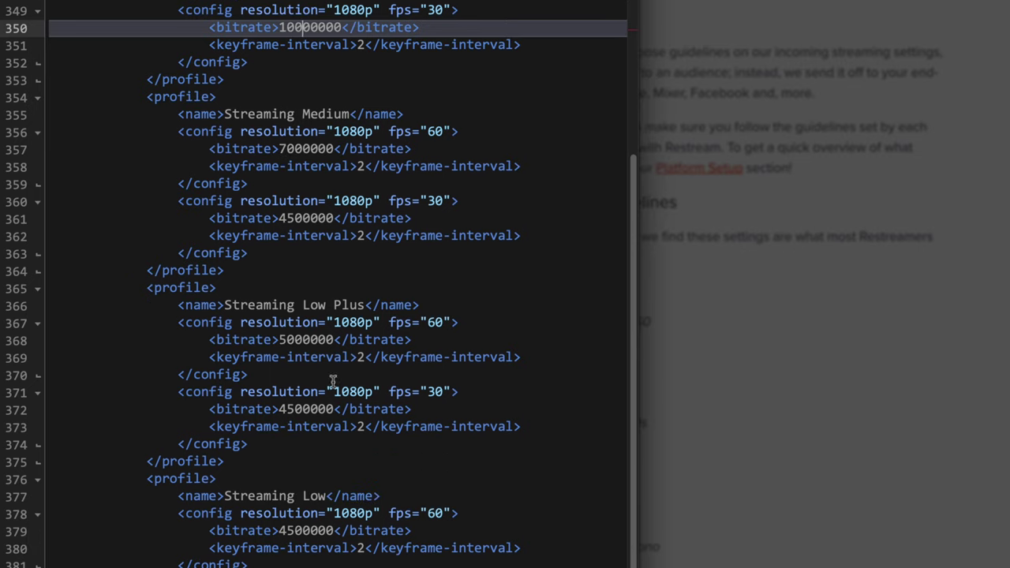
left_click(365, 306)
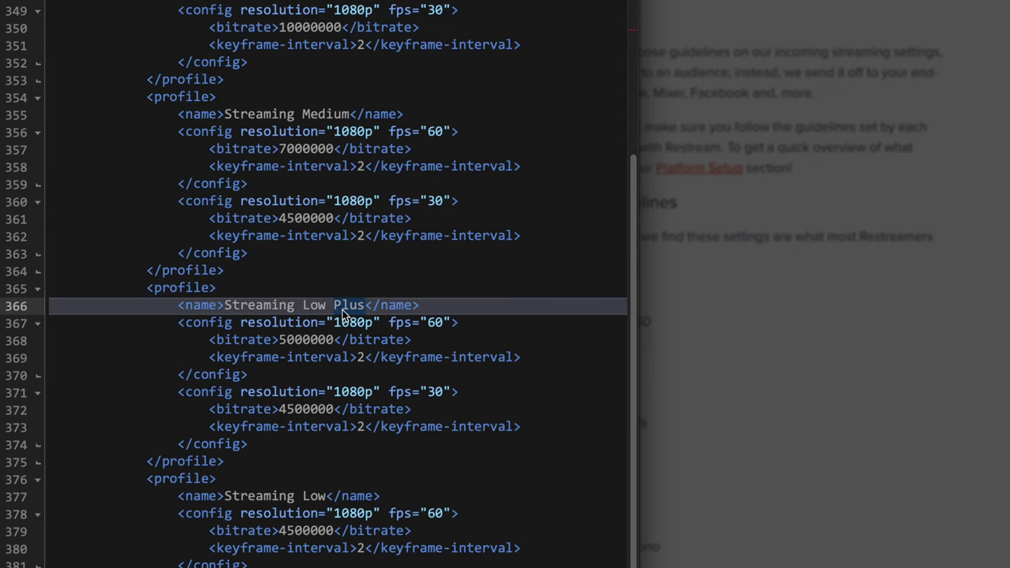
key("BackSpace")
key("BackSpace")
key("BackSpace")
key("BackSpace")
key("BackSpace")
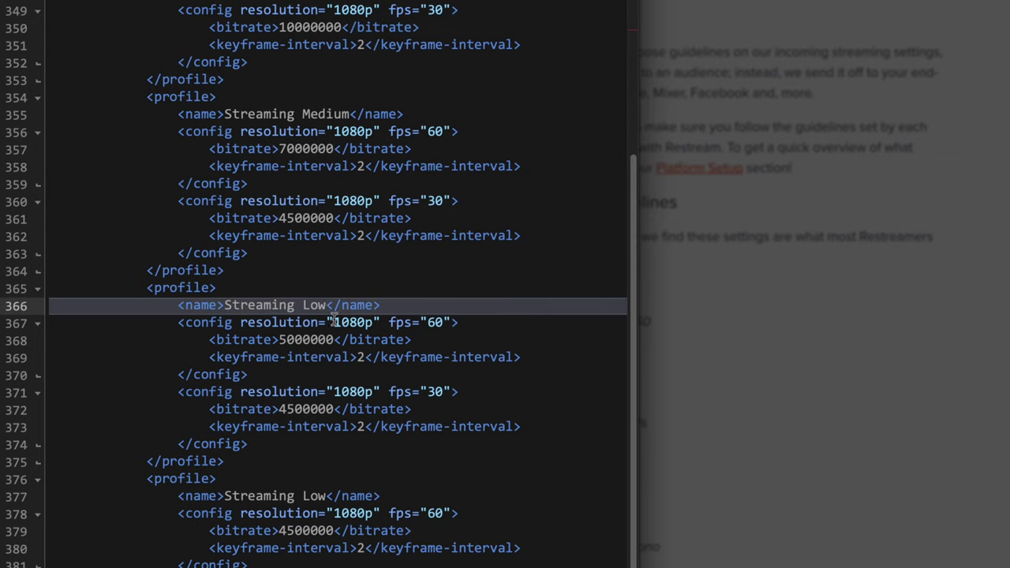
left_click(284, 339)
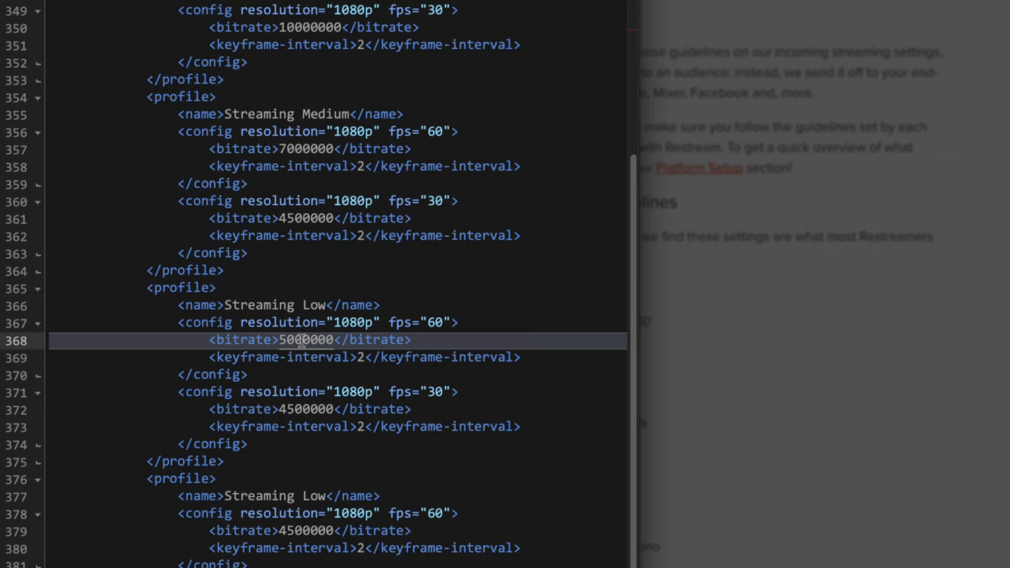
key("BackSpace")
type("6")
left_click(296, 405)
key("BackSpace")
type("0")
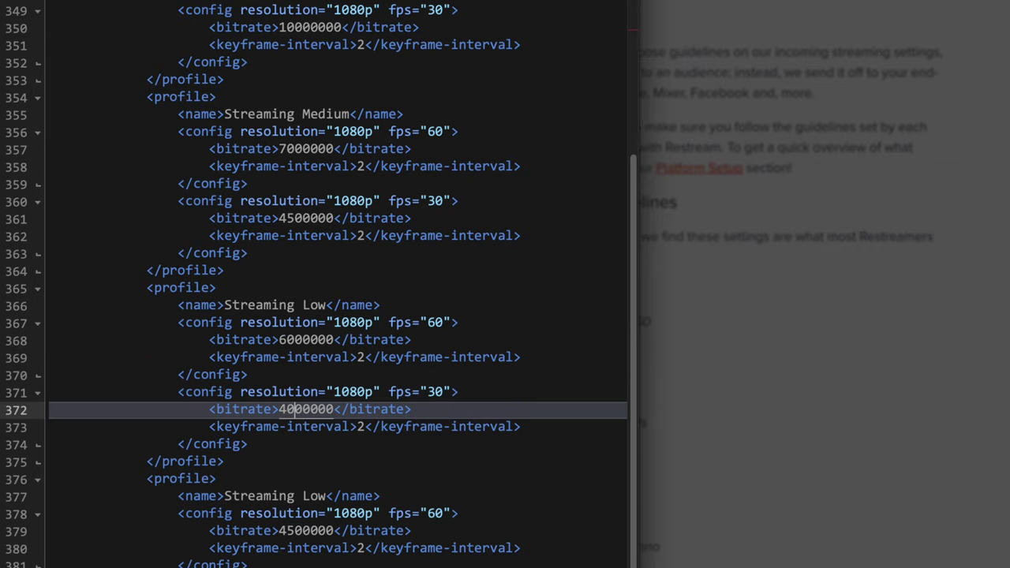
Step: Rename the last profile 'Streaming Stupid Low' and set its bitrates to 500000
scroll(292, 387, "down", 3)
left_click(296, 358)
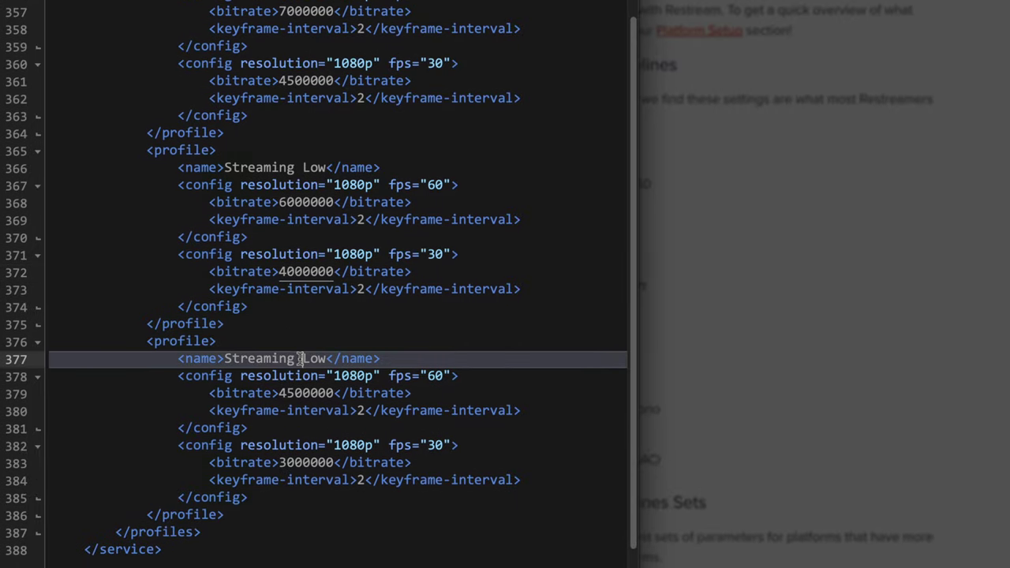
type("Stupid")
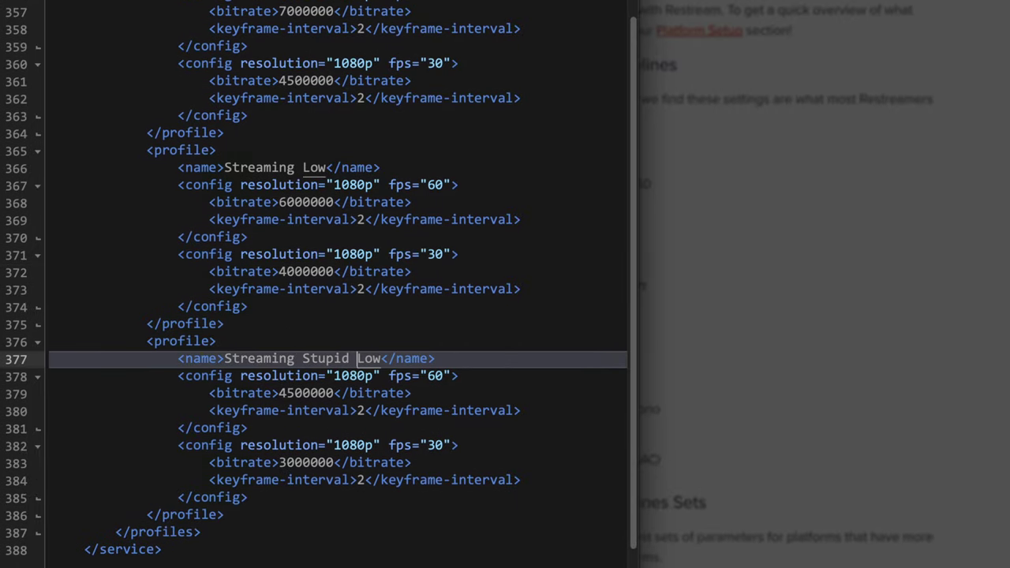
left_click(293, 393)
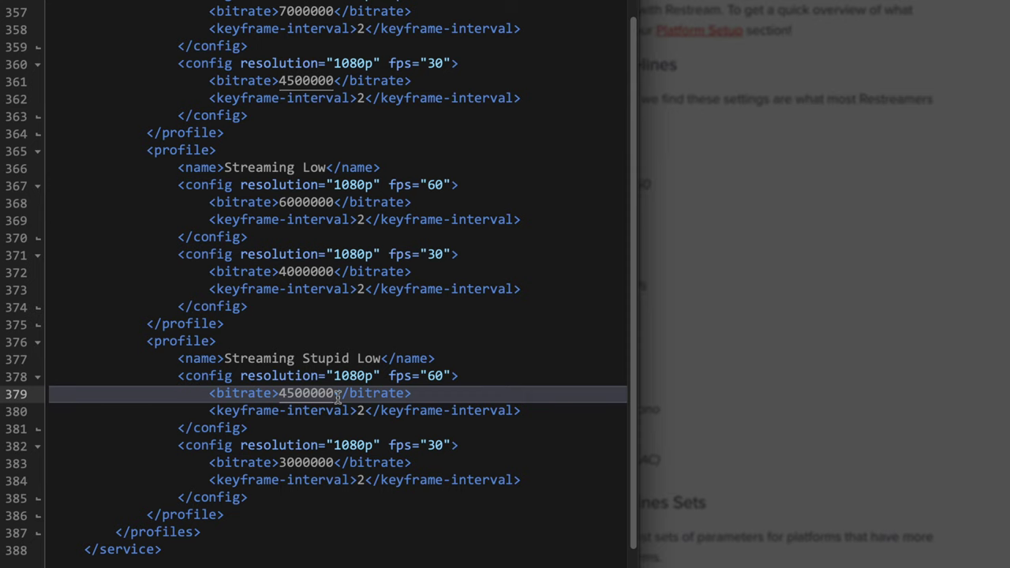
key("BackSpace")
key("BackSpace")
type("5")
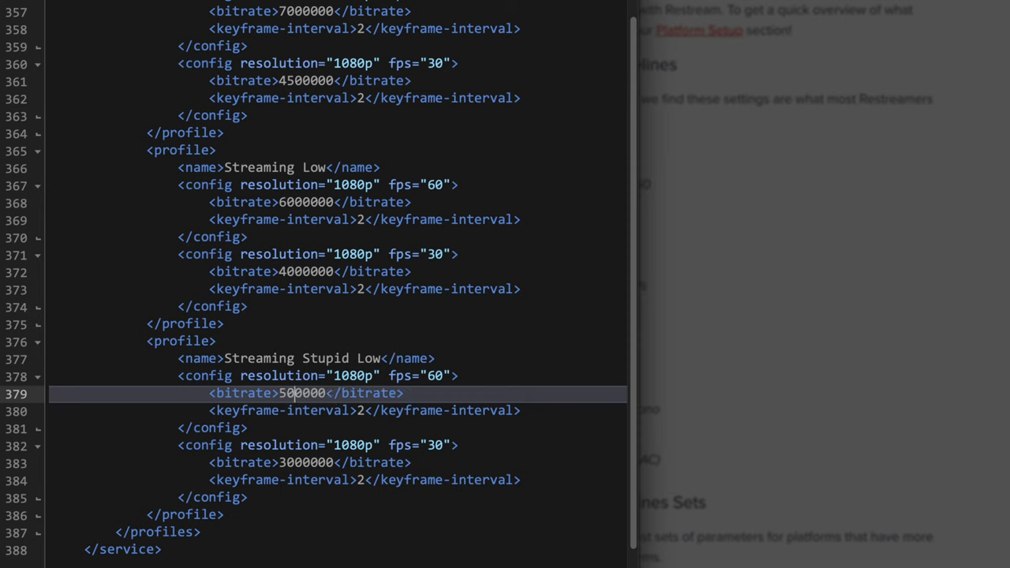
left_click(285, 464)
key("BackSpace")
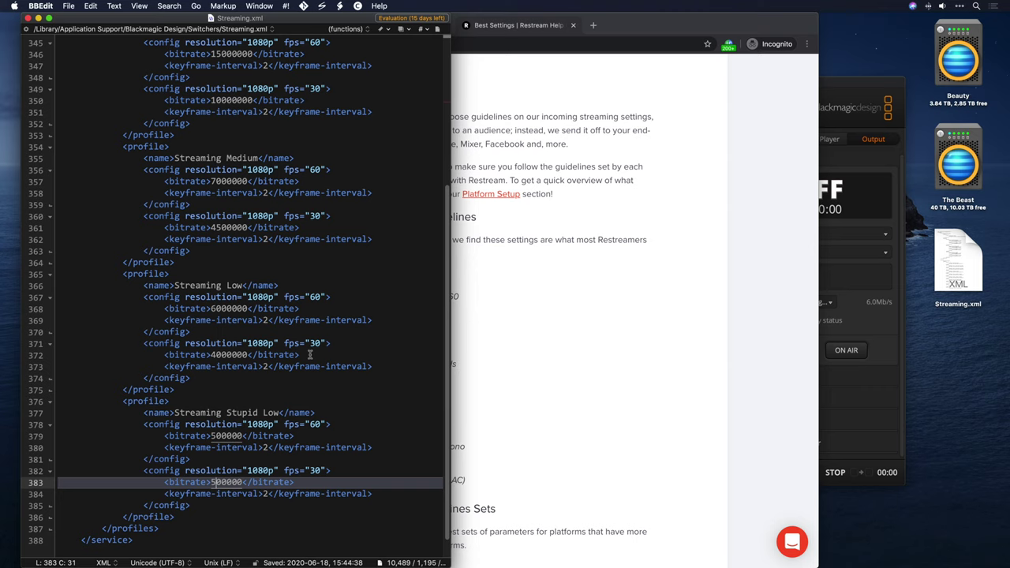
Step: Relaunch ATEM Software Control to load the new profiles and select Streaming Low Plus quality (4.5Mb/s)
key("super+Tab")
key("super+Tab")
key("super+Tab")
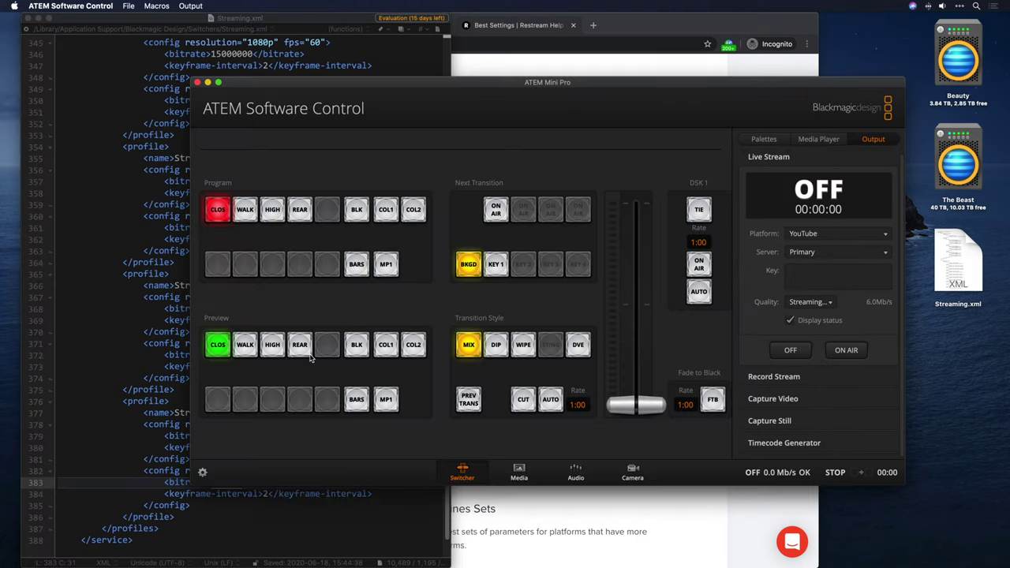
key("super+q")
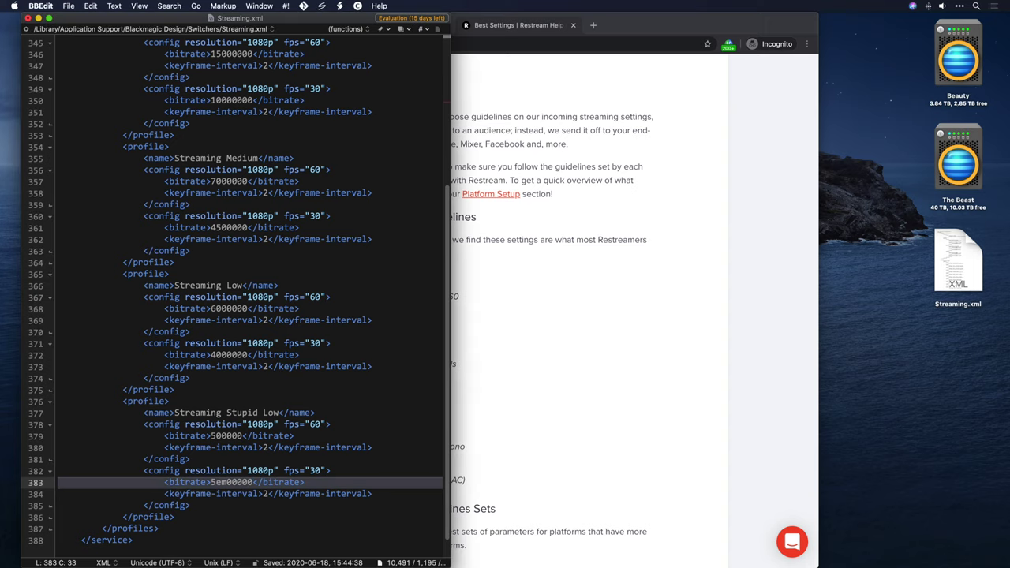
key("super+space")
type("at")
key("Escape")
type("em")
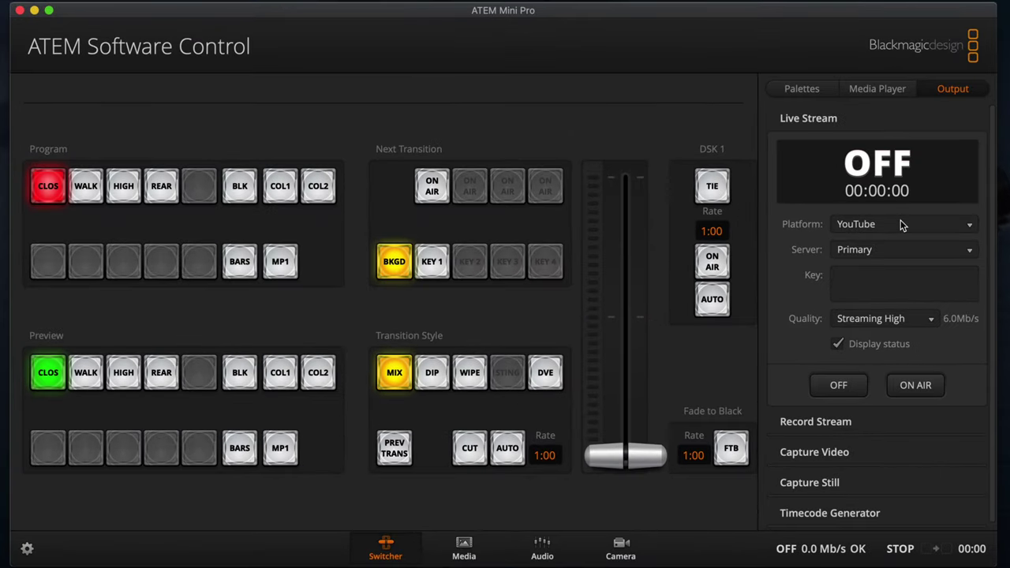
left_click(927, 320)
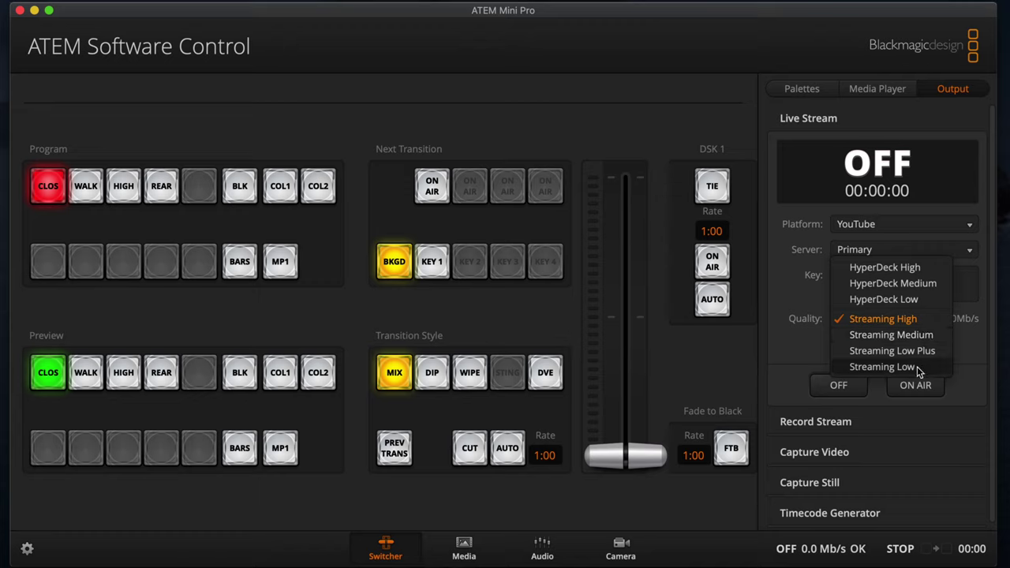
left_click(920, 352)
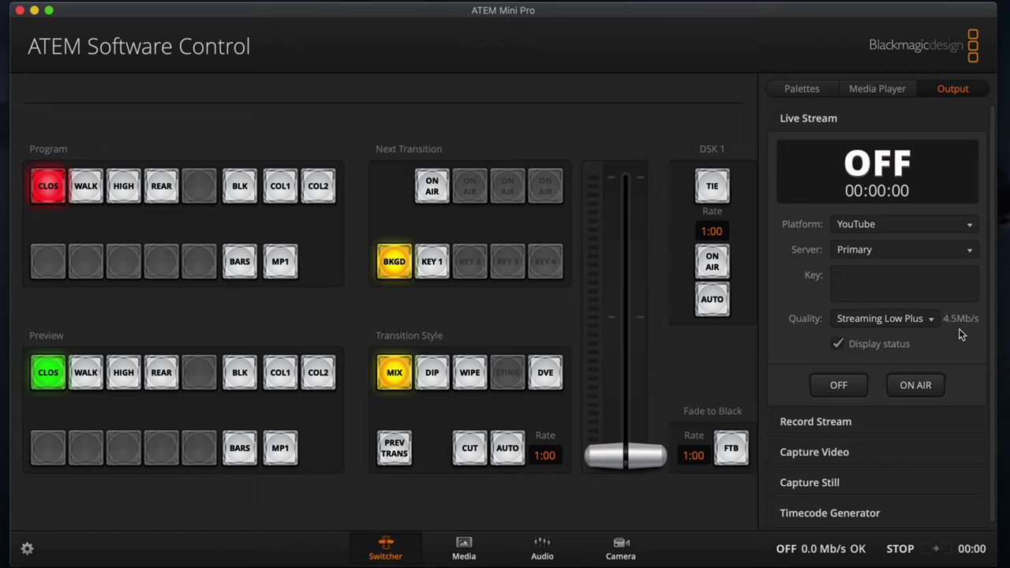
Step: Set the streaming platform to Restream.io with the RTMP URL server
left_click(893, 225)
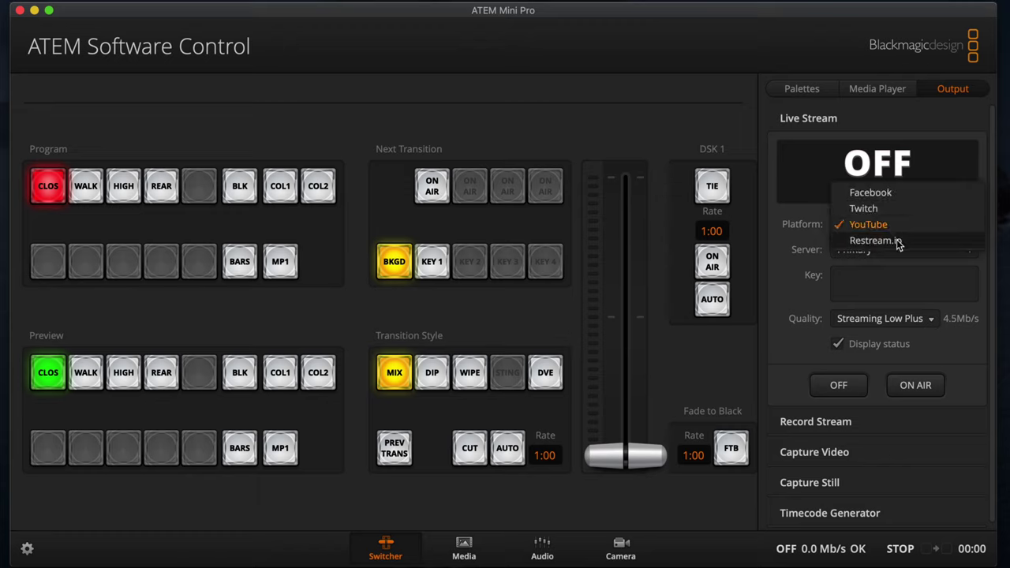
left_click(913, 240)
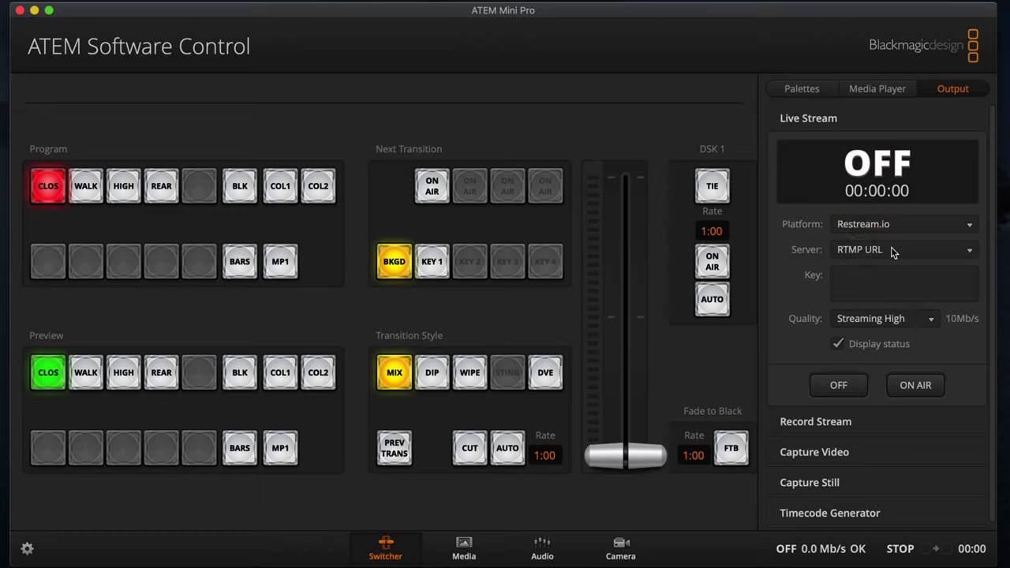
left_click(898, 251)
left_click(897, 256)
Step: Try Streaming Stupid Low, then settle on Streaming Medium quality and focus the Key field
left_click(919, 319)
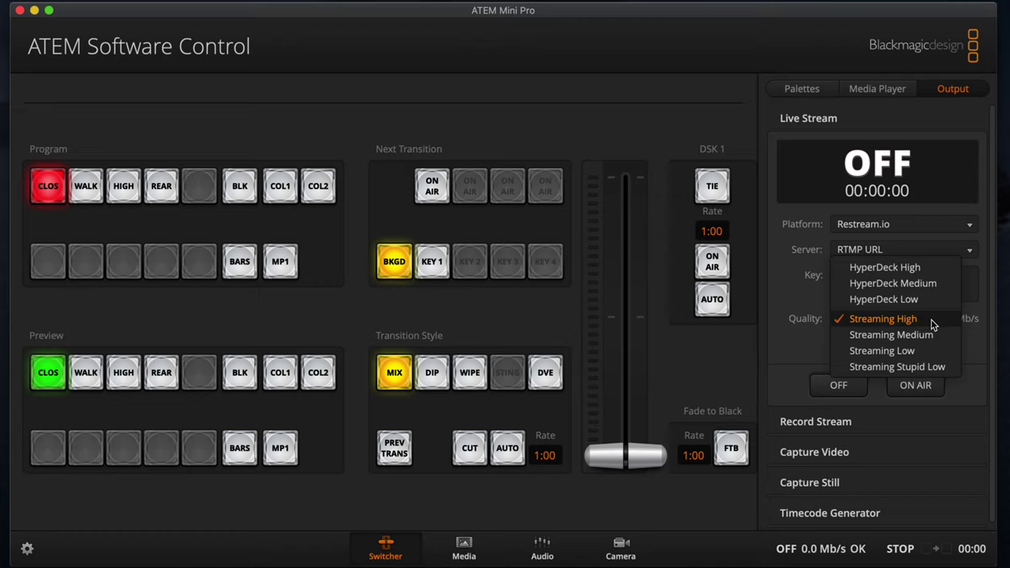
left_click(939, 368)
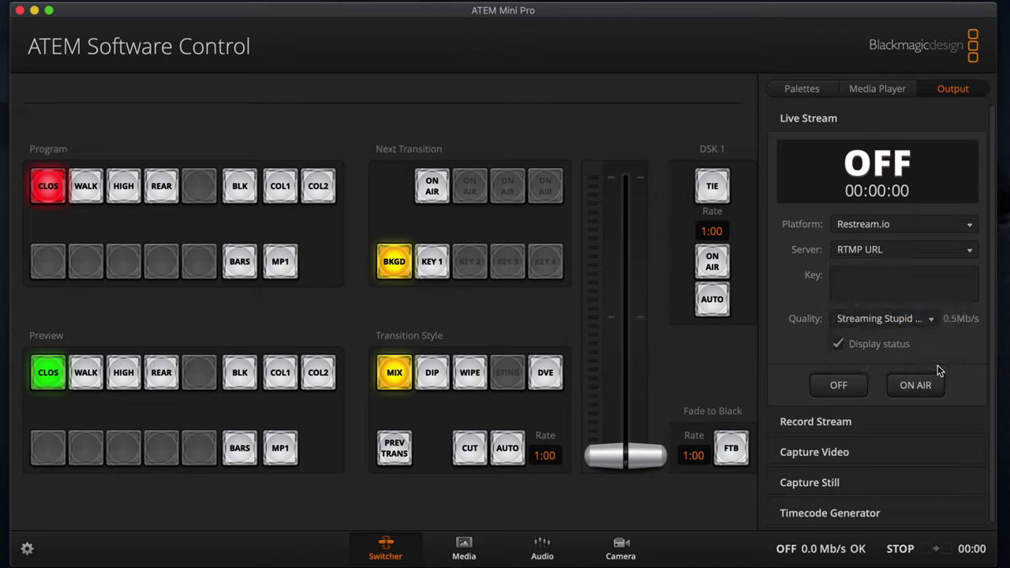
left_click(926, 321)
left_click(930, 287)
left_click(874, 287)
key("super+Tab")
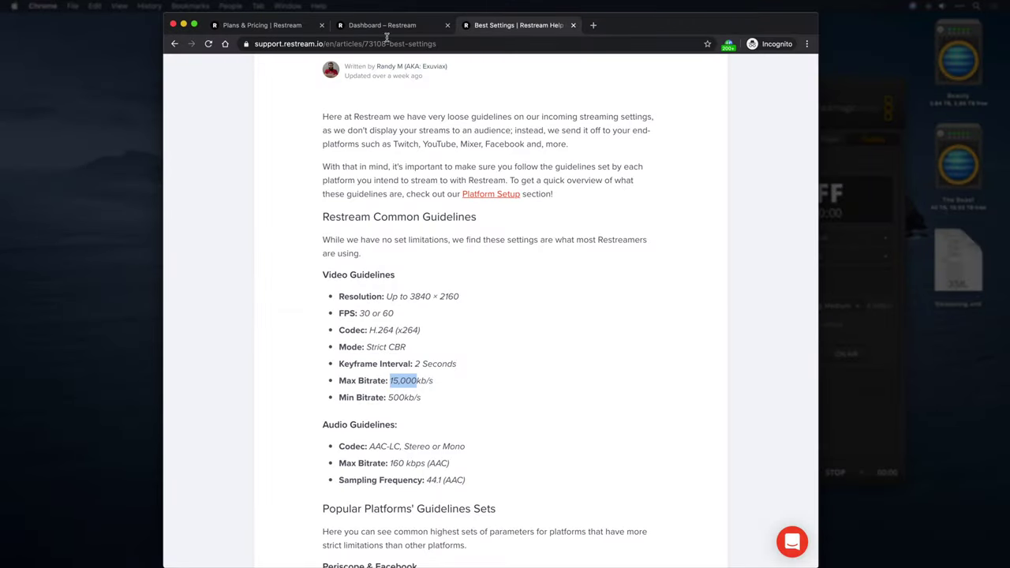
Step: Copy the Restream stream key into ATEM's Key field, go ON AIR, and view the Restream dashboard
left_click(383, 26)
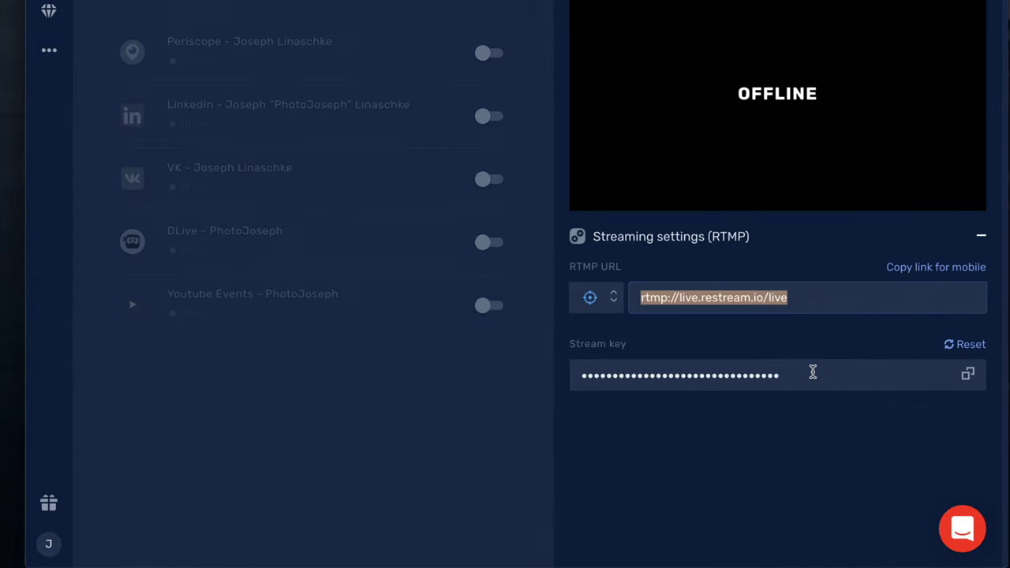
left_click(969, 373)
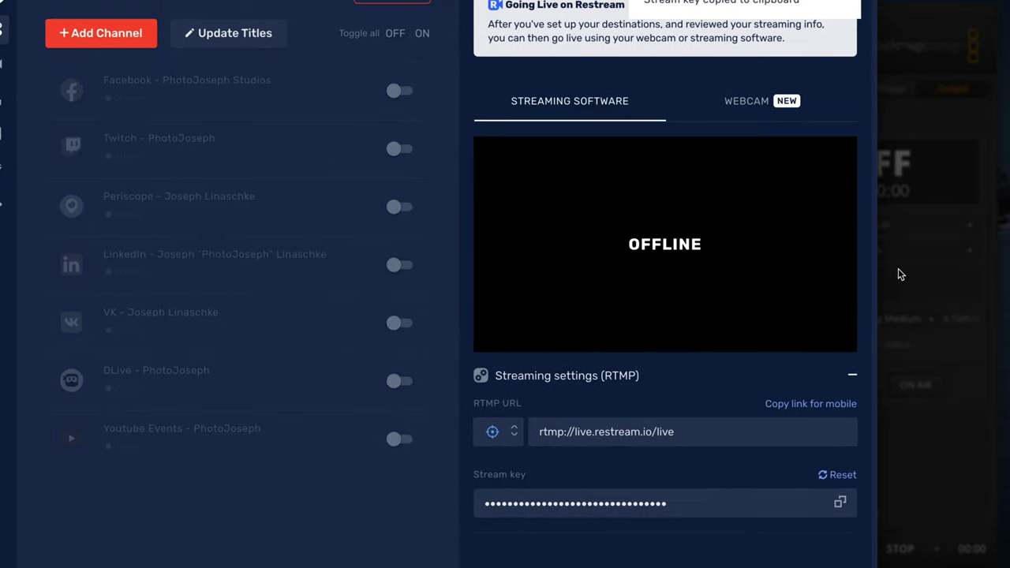
left_click(886, 284)
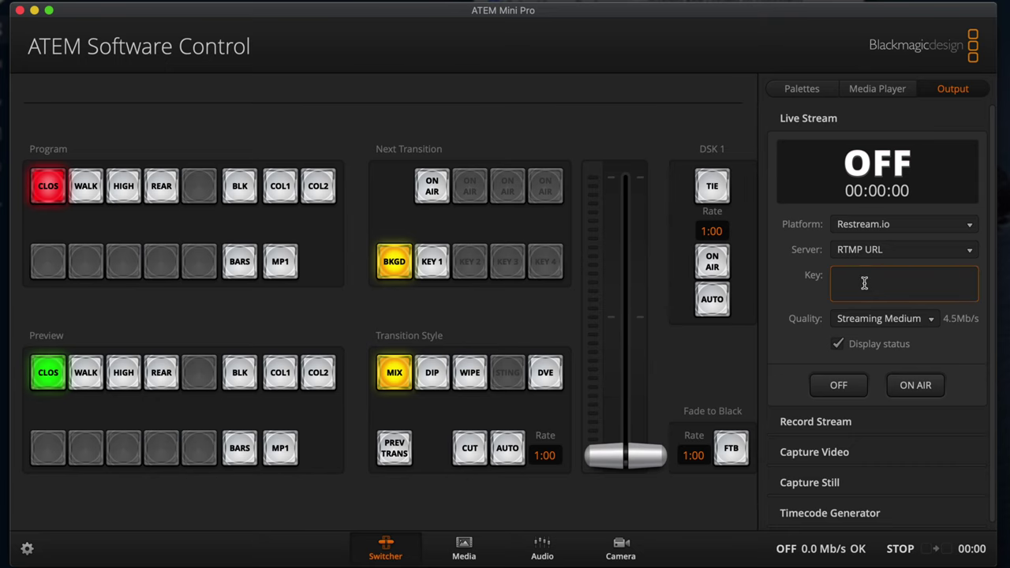
key("super+v")
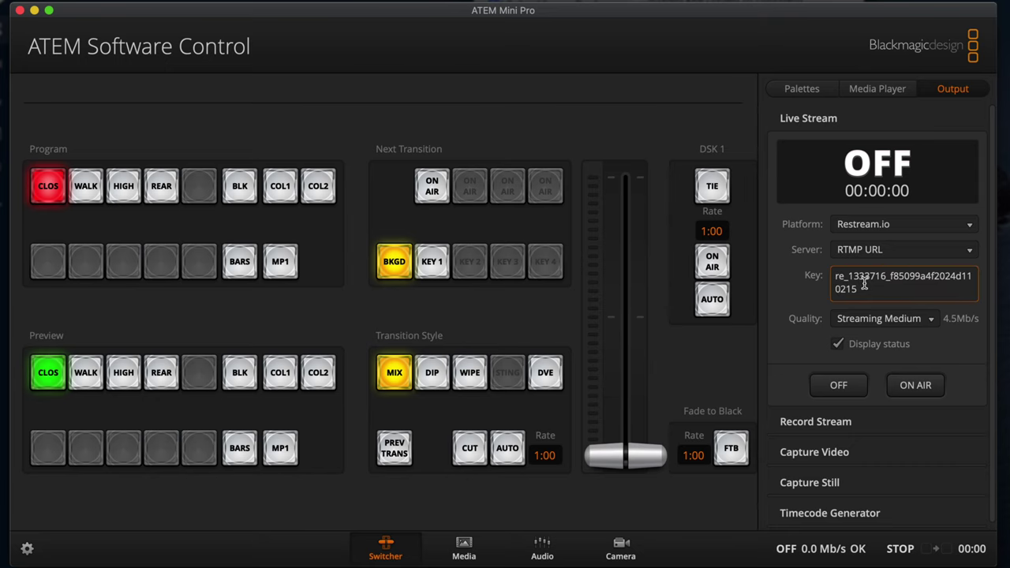
left_click(916, 385)
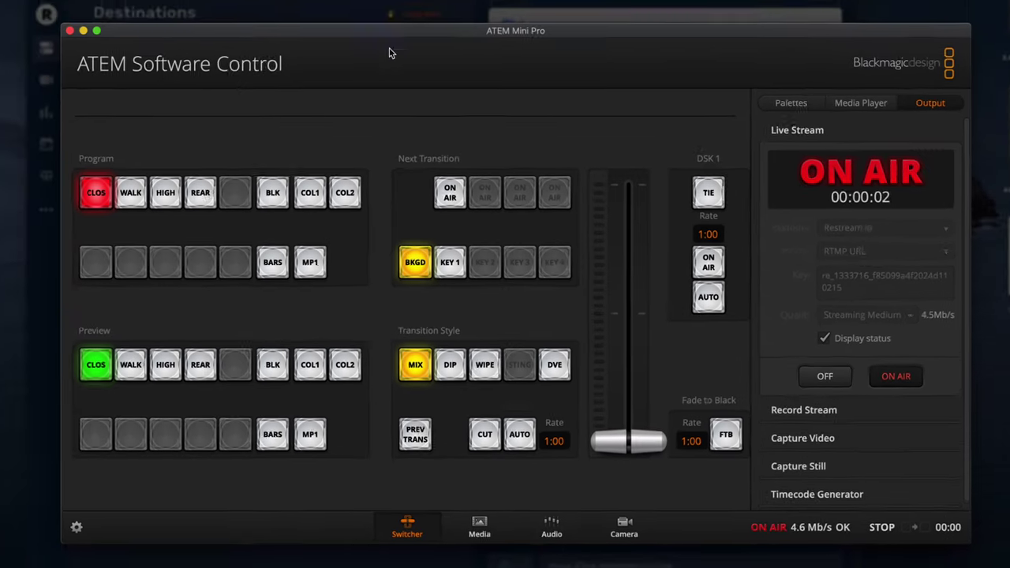
left_click(331, 4)
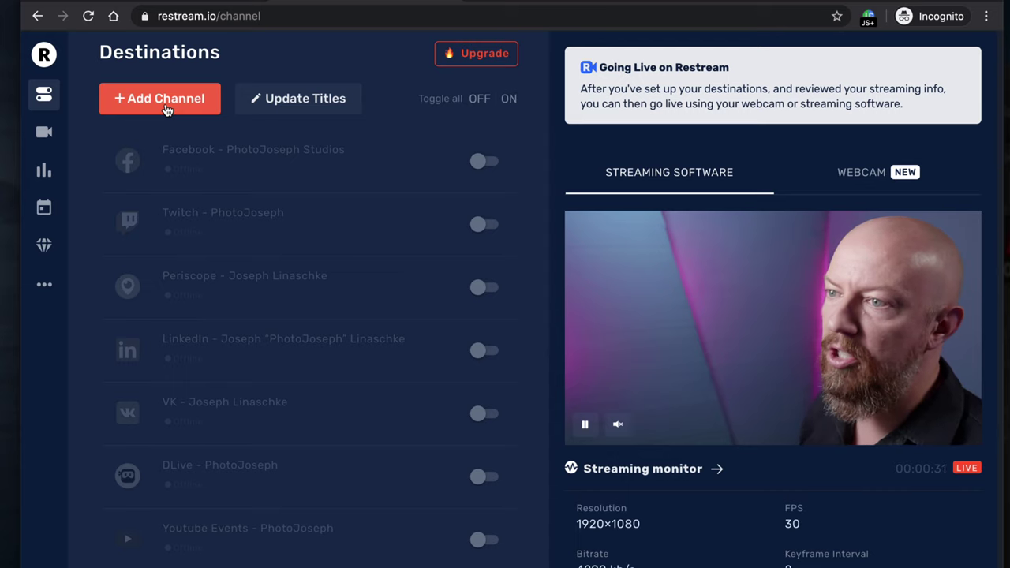
left_click(166, 109)
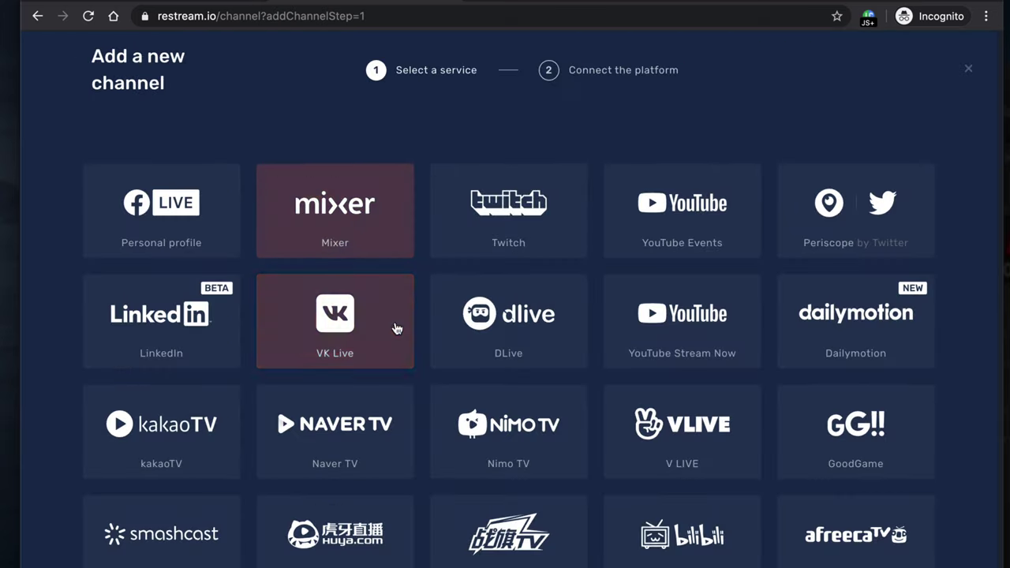
scroll(395, 327, "down", 3)
scroll(396, 338, "up", 3)
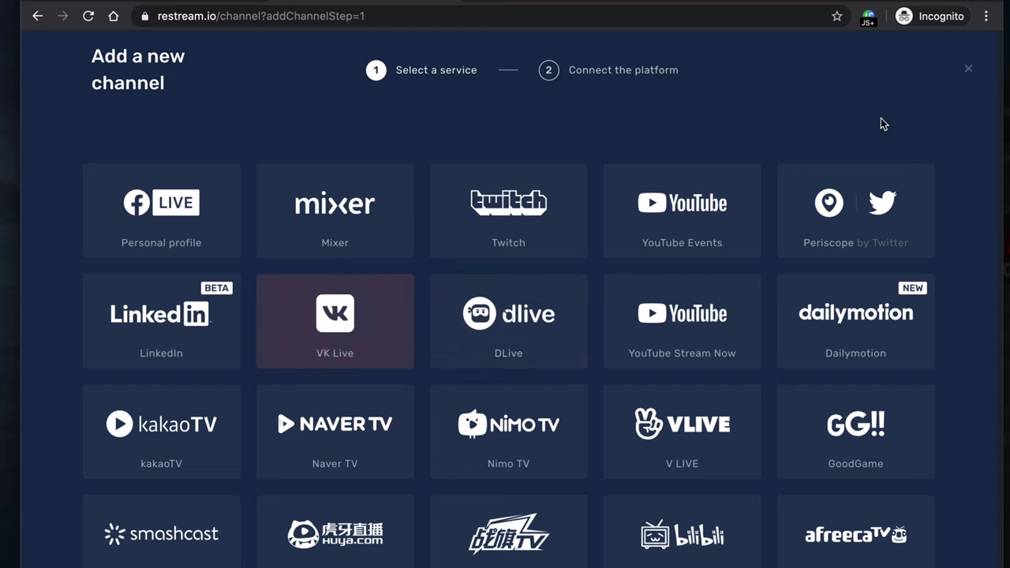
left_click(968, 70)
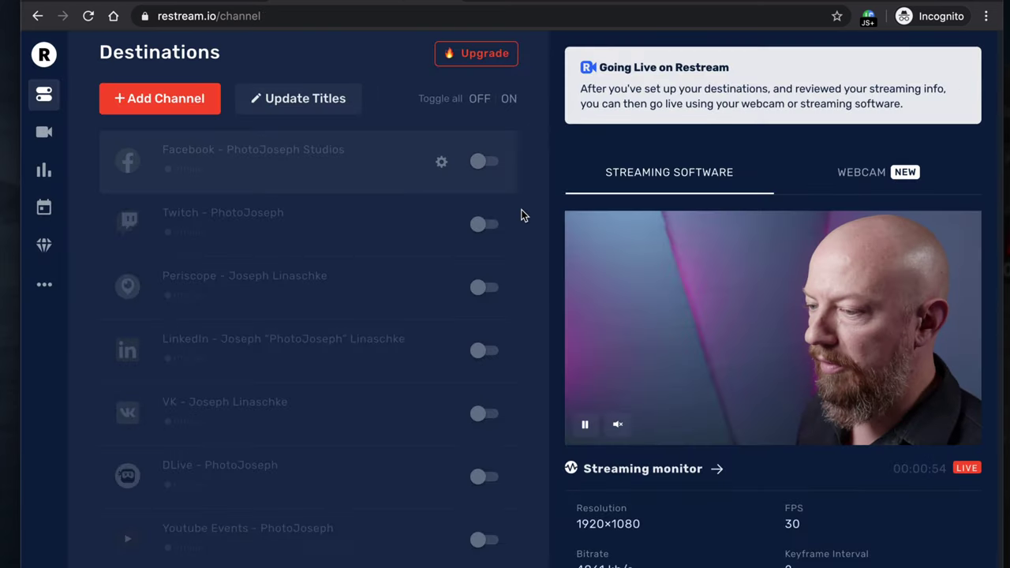